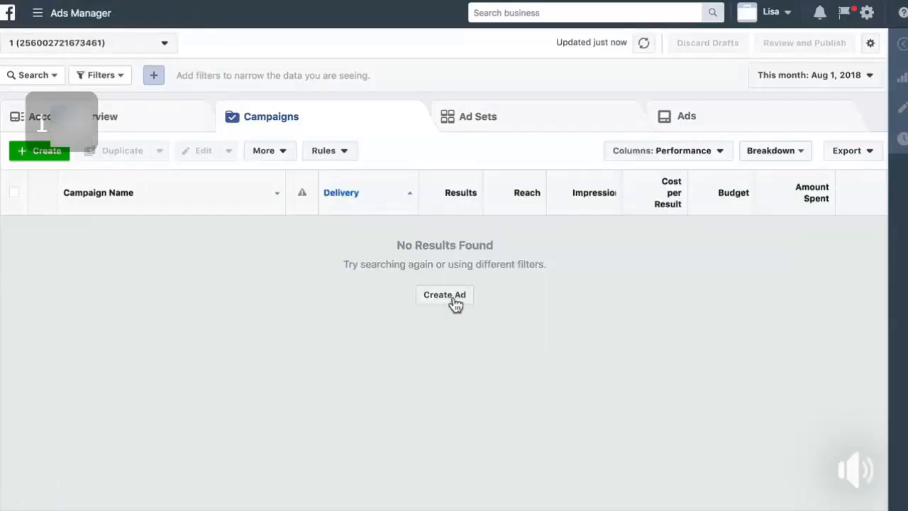
Create a new ad campaign with the Engagement objective, choosing Page likes as the engagement type.
{"action": "left_click", "coordinate": [453, 299]}
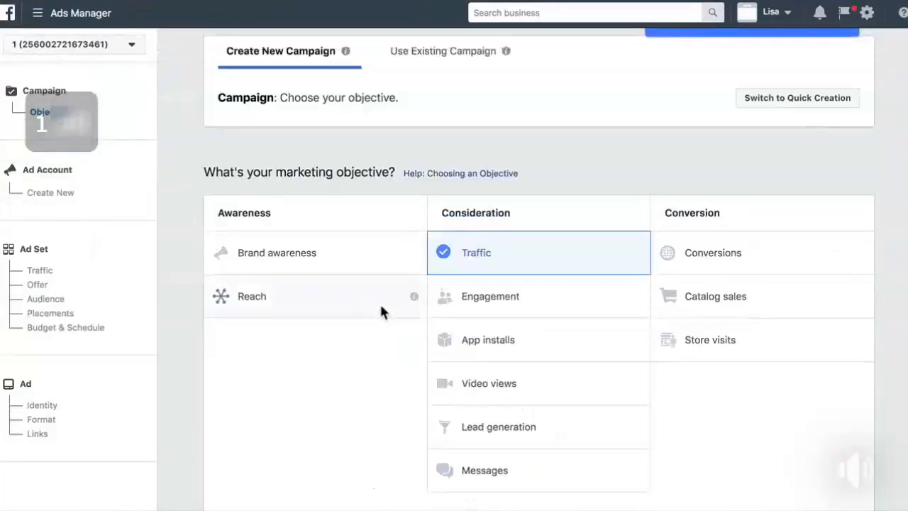
{"action": "left_click", "coordinate": [476, 296]}
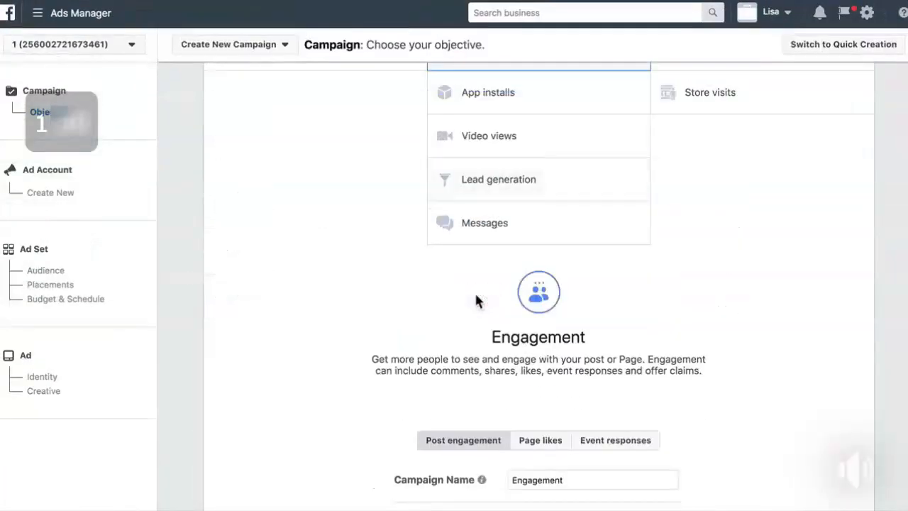
{"action": "scroll", "coordinate": [526, 466], "scroll_direction": "down", "scroll_amount": 2}
{"action": "scroll", "coordinate": [527, 465], "scroll_direction": "up", "scroll_amount": 1}
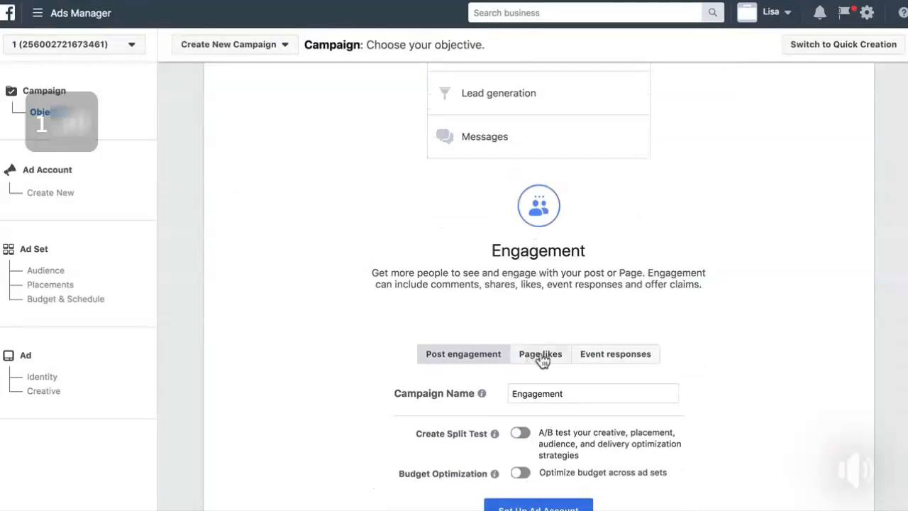
{"action": "left_click", "coordinate": [540, 358]}
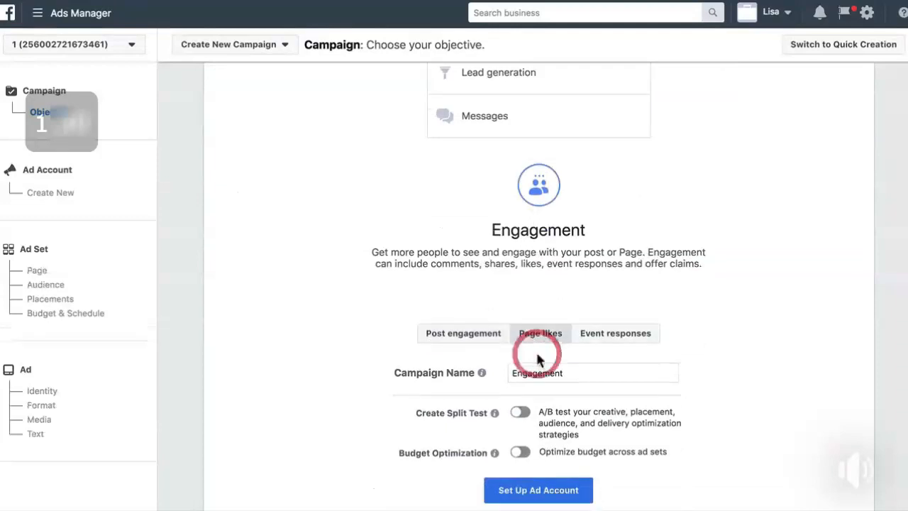
{"action": "left_click", "coordinate": [539, 336]}
{"action": "left_click", "coordinate": [538, 359]}
{"action": "left_click", "coordinate": [472, 355]}
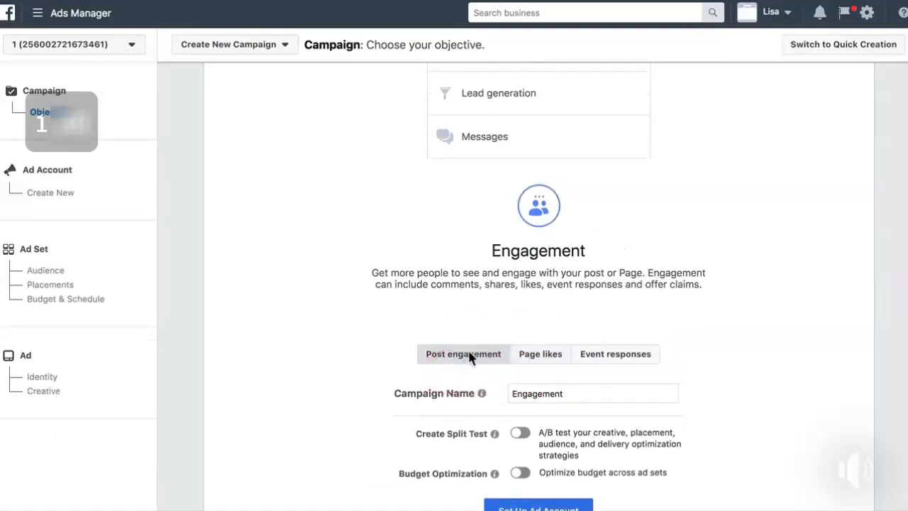
{"action": "left_click", "coordinate": [543, 359]}
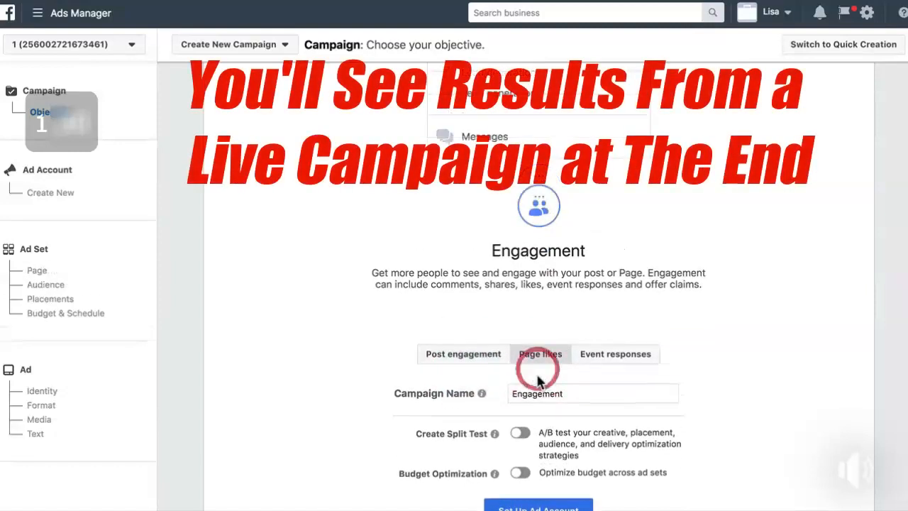
Name the campaign "Page Likes" and proceed through the ad account setup to the ad set, keeping the default account settings.
{"action": "double_click", "coordinate": [538, 395]}
{"action": "type", "text": "Page Likes"}
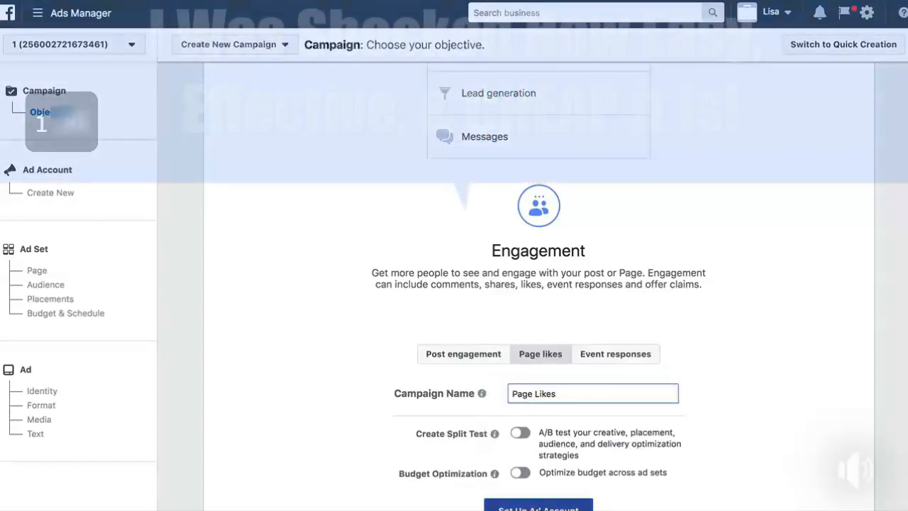
{"action": "scroll", "coordinate": [537, 432], "scroll_direction": "down", "scroll_amount": 1}
{"action": "scroll", "coordinate": [547, 494], "scroll_direction": "up", "scroll_amount": 1}
{"action": "left_click", "coordinate": [539, 504]}
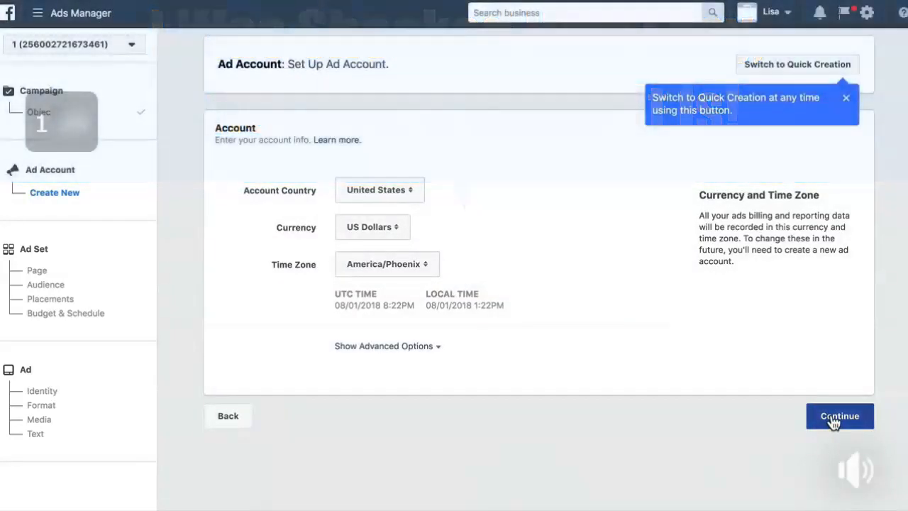
{"action": "left_click", "coordinate": [837, 417]}
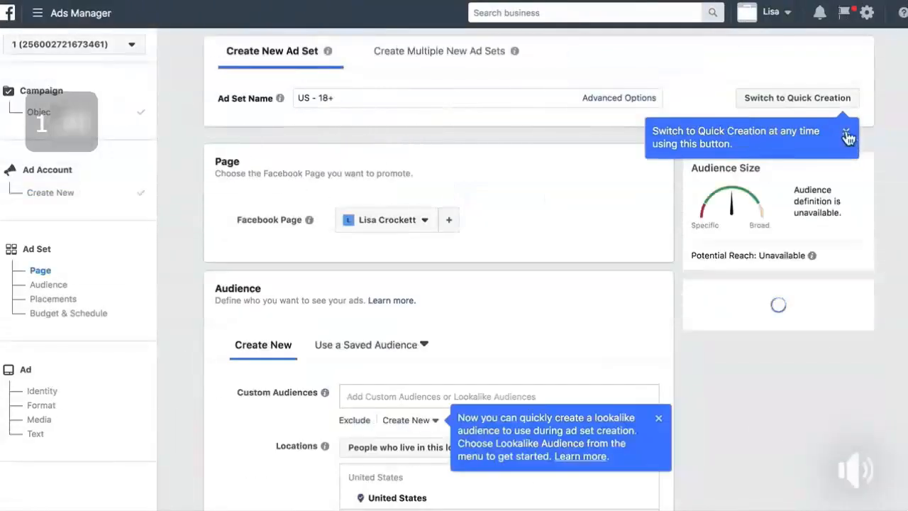
{"action": "left_click", "coordinate": [847, 135]}
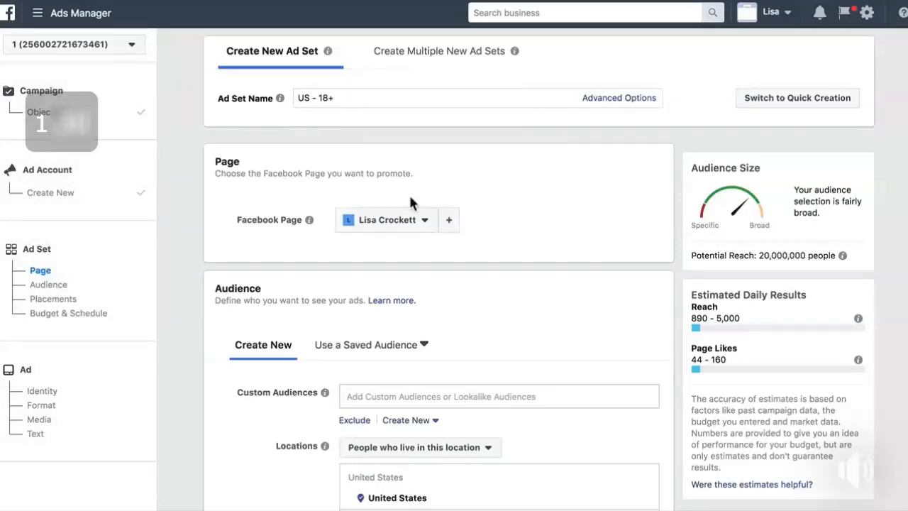
Remove the interests Multi-level marketing, Entrepreneurship and Digital marketing from the audience's detailed targeting.
{"action": "scroll", "coordinate": [531, 339], "scroll_direction": "down", "scroll_amount": 3}
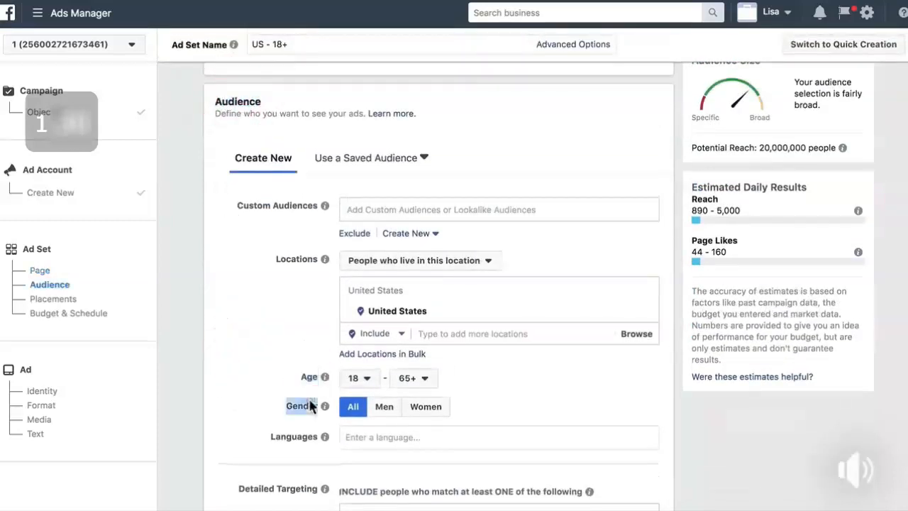
{"action": "scroll", "coordinate": [275, 438], "scroll_direction": "down", "scroll_amount": 3}
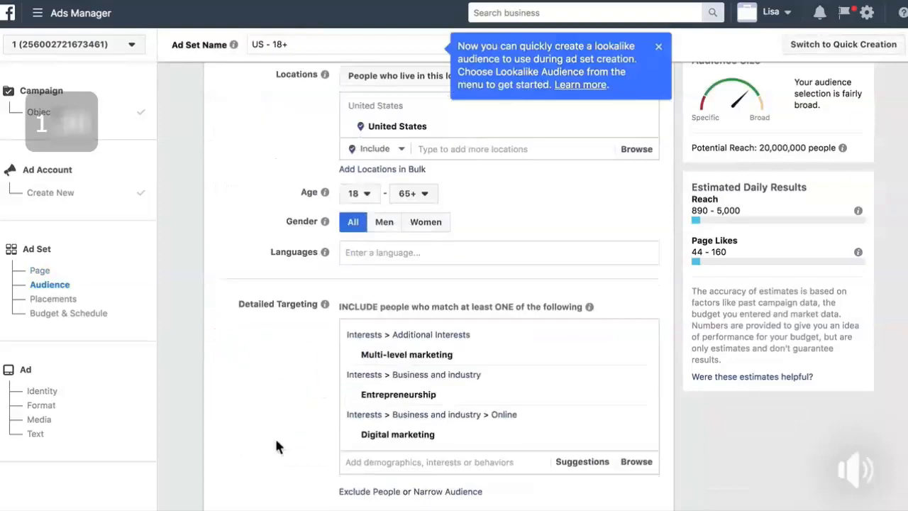
{"action": "left_click", "coordinate": [639, 354]}
{"action": "left_click", "coordinate": [639, 355]}
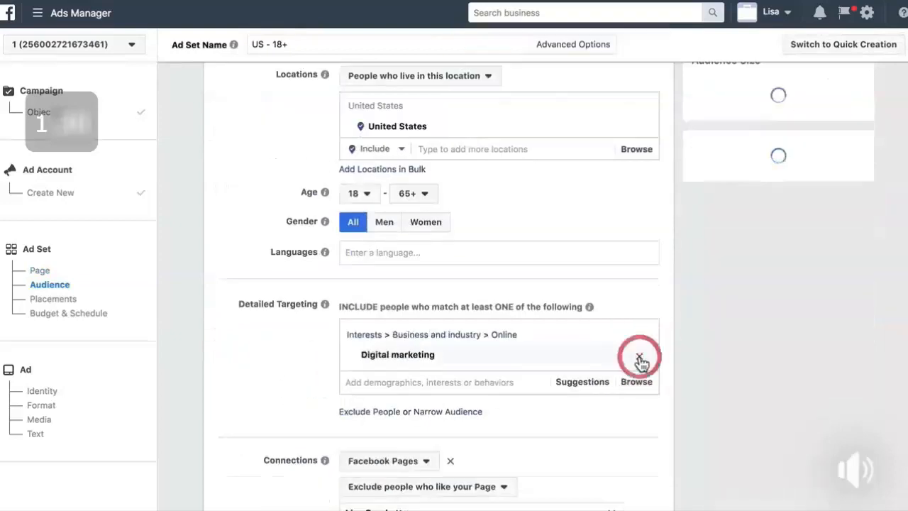
{"action": "left_click", "coordinate": [639, 358]}
Switch the ad set from automatic placements to Edit Placements and go through the device type options.
{"action": "scroll", "coordinate": [254, 493], "scroll_direction": "down", "scroll_amount": 6}
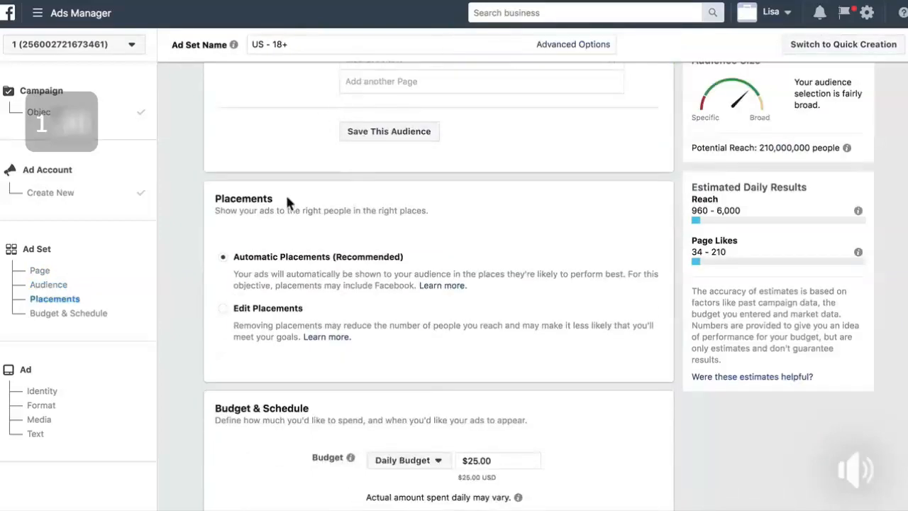
{"action": "left_click", "coordinate": [224, 309]}
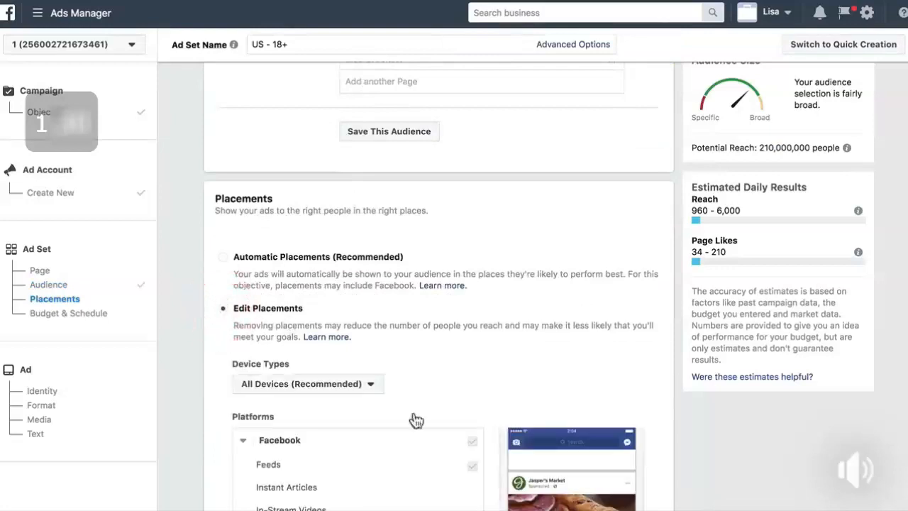
{"action": "scroll", "coordinate": [340, 383], "scroll_direction": "down", "scroll_amount": 3}
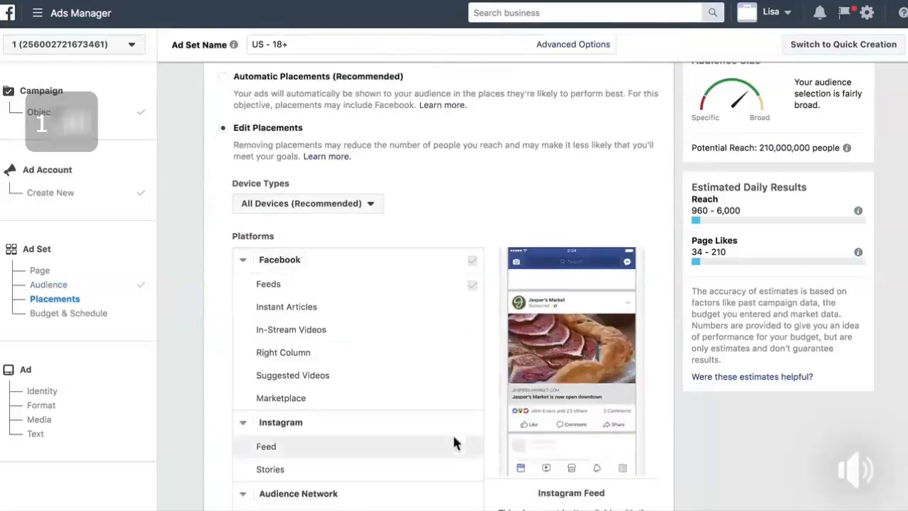
{"action": "left_click", "coordinate": [316, 206]}
{"action": "left_click", "coordinate": [305, 241]}
{"action": "left_click", "coordinate": [266, 203]}
{"action": "left_click", "coordinate": [264, 242]}
{"action": "scroll", "coordinate": [466, 218], "scroll_direction": "down", "scroll_amount": 6}
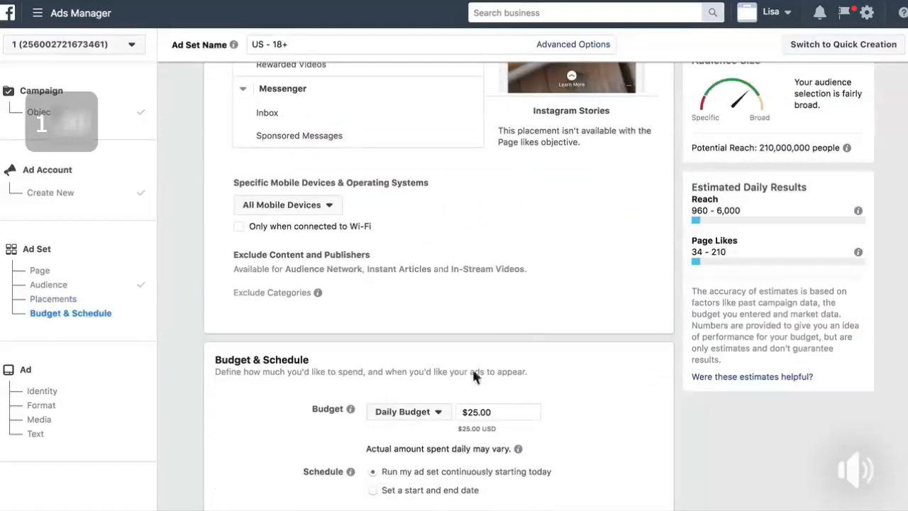
Rename the ad set from existing info using Interests, Age and Country, leaving out the Campaign Name.
{"action": "scroll", "coordinate": [492, 329], "scroll_direction": "up", "scroll_amount": 15}
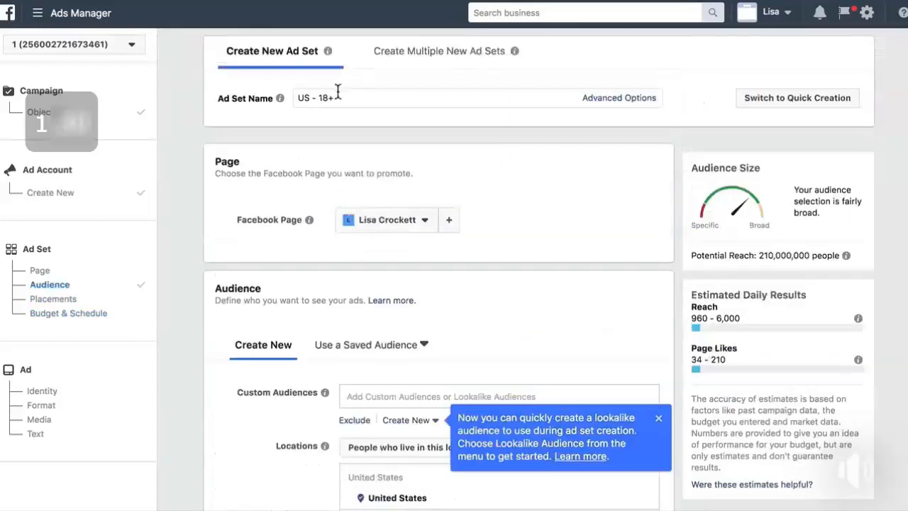
{"action": "triple_click", "coordinate": [339, 97]}
{"action": "left_click", "coordinate": [376, 98]}
{"action": "triple_click", "coordinate": [375, 98]}
{"action": "key", "text": "BackSpace"}
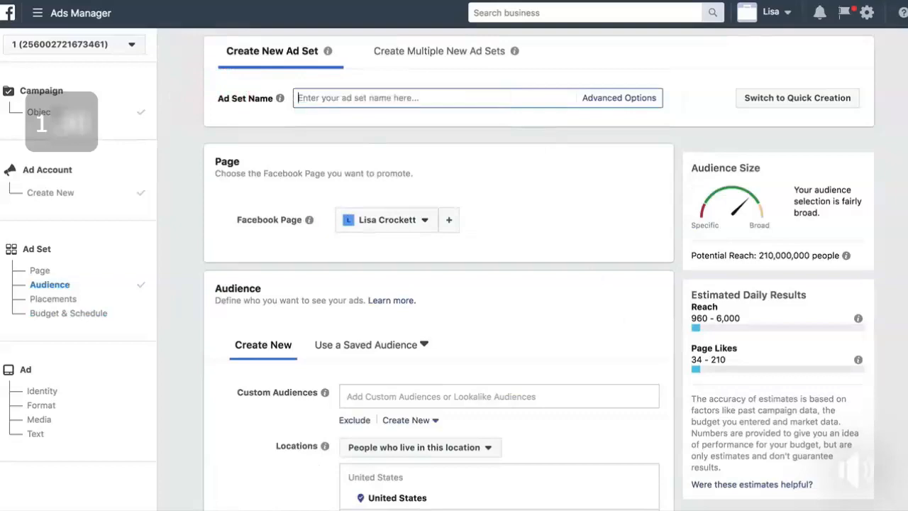
{"action": "left_click", "coordinate": [602, 101]}
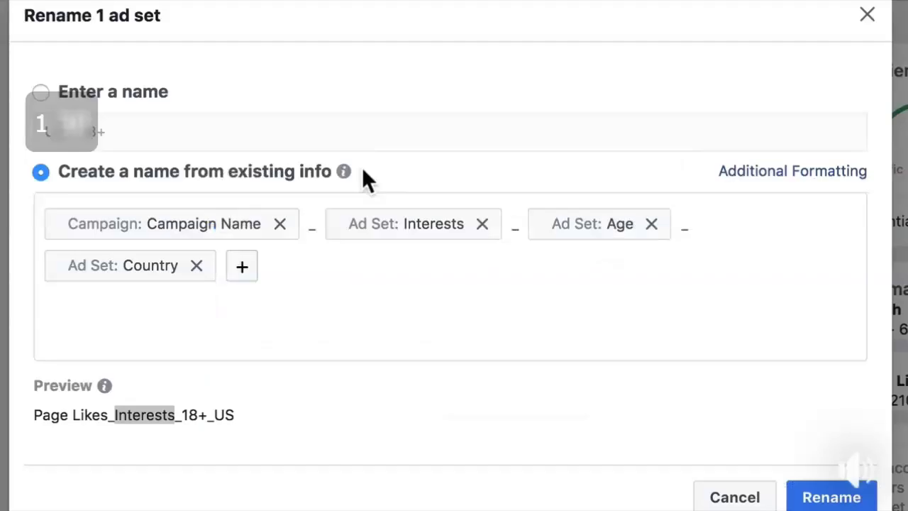
{"action": "left_click", "coordinate": [280, 225]}
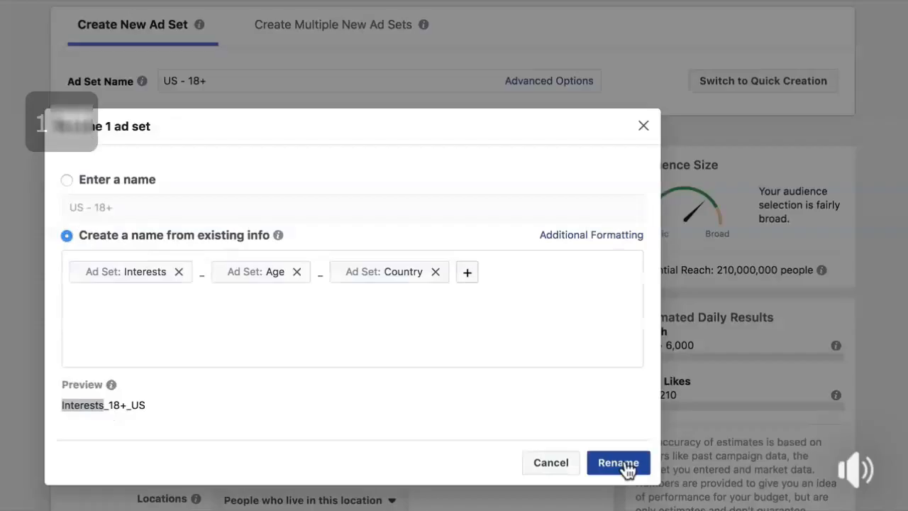
{"action": "left_click", "coordinate": [619, 463]}
Dismiss the lookalike audience tip and replace the United States location with the Worldwide region.
{"action": "scroll", "coordinate": [395, 321], "scroll_direction": "down", "scroll_amount": 2}
{"action": "scroll", "coordinate": [395, 315], "scroll_direction": "down", "scroll_amount": 1}
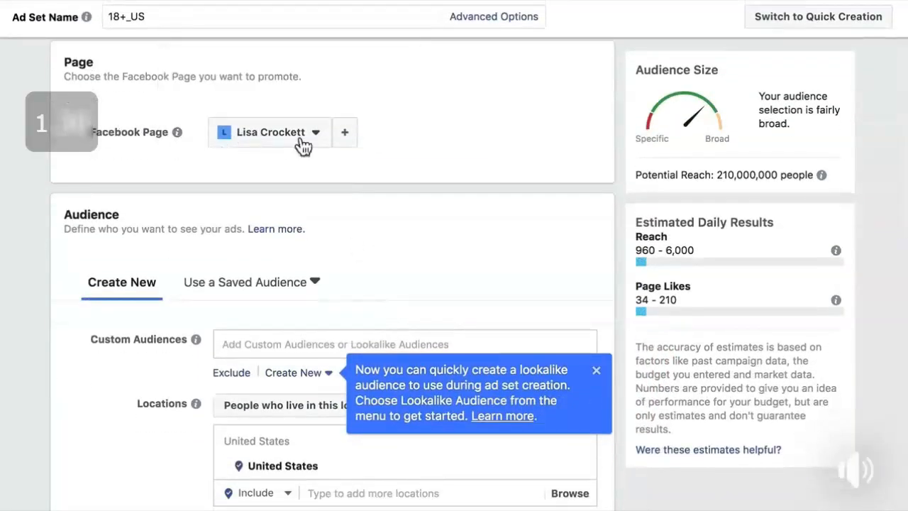
{"action": "left_click", "coordinate": [597, 369]}
{"action": "scroll", "coordinate": [612, 478], "scroll_direction": "down", "scroll_amount": 4}
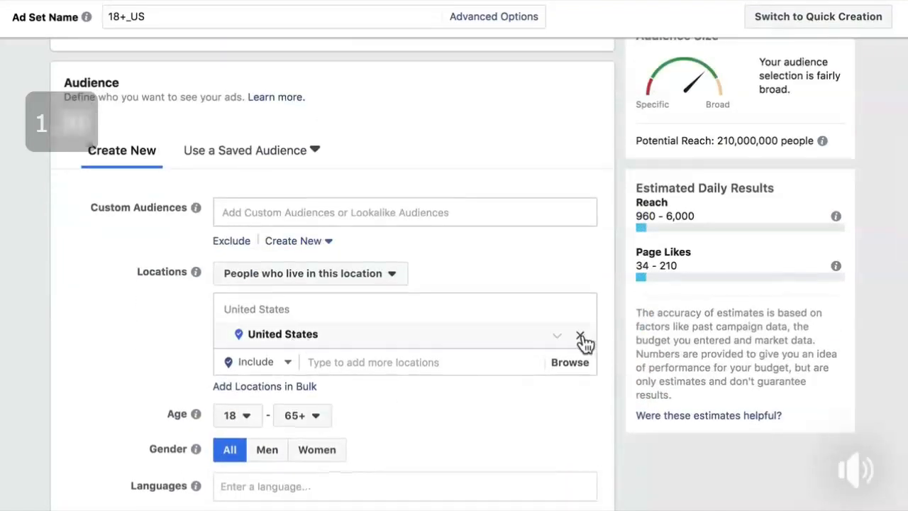
{"action": "left_click", "coordinate": [581, 336]}
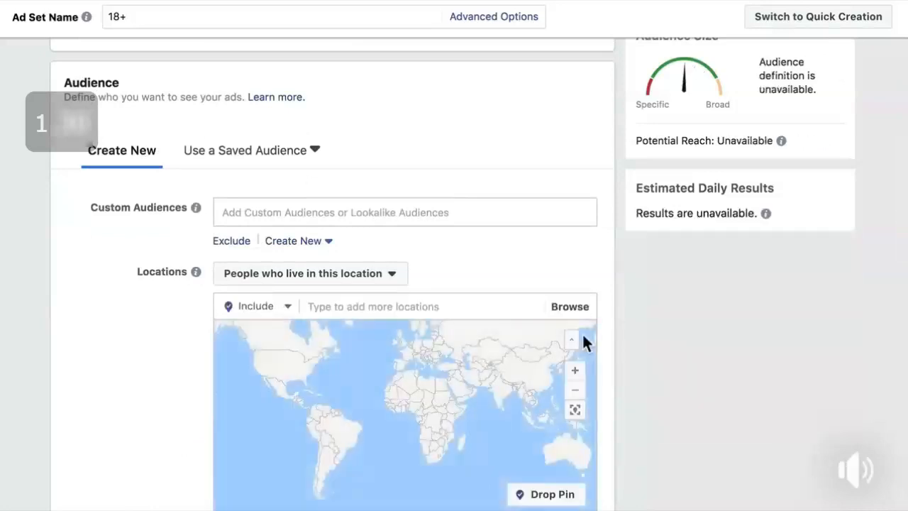
{"action": "left_click", "coordinate": [398, 307]}
{"action": "type", "text": "worldwide"}
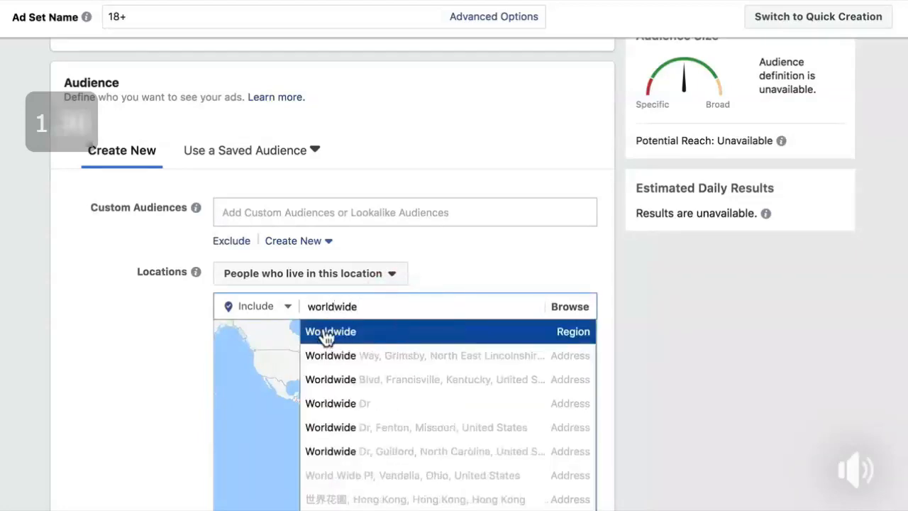
{"action": "left_click", "coordinate": [342, 334]}
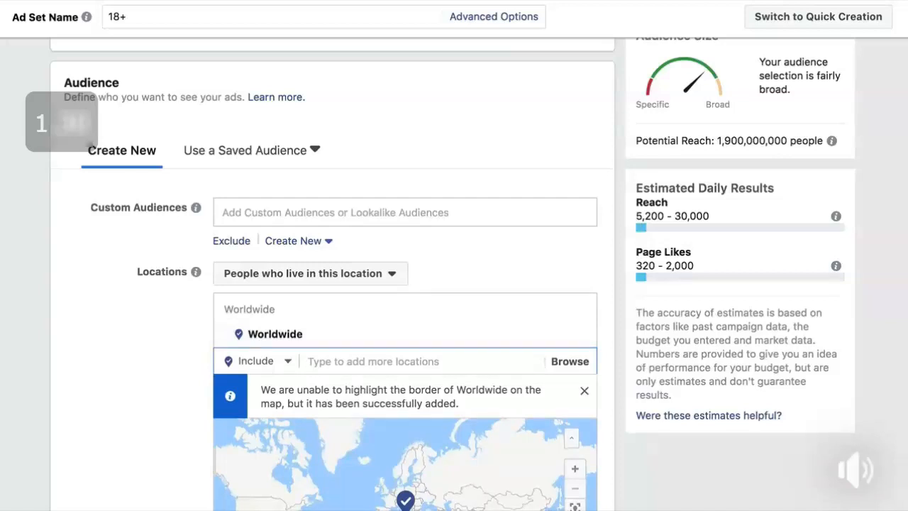
{"action": "left_click", "coordinate": [90, 144]}
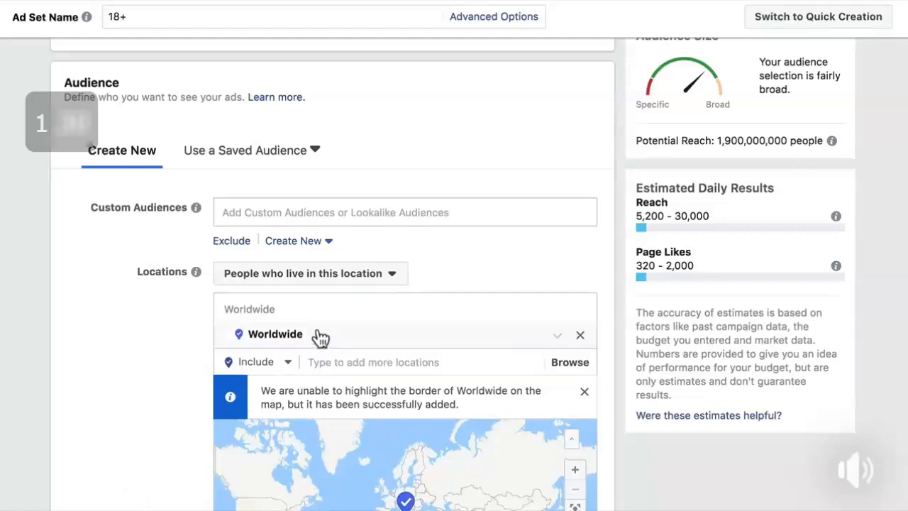
Replace the Worldwide location with the countries United States and United Kingdom.
{"action": "left_click", "coordinate": [580, 335]}
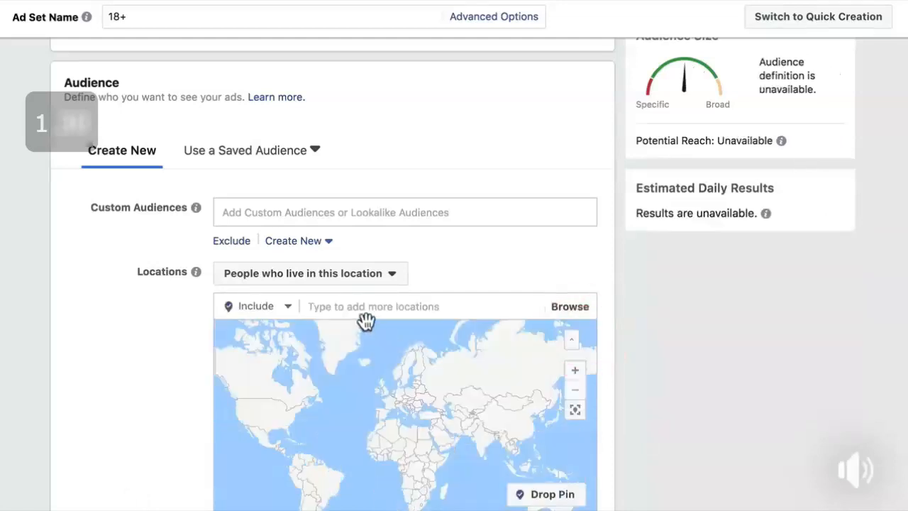
{"action": "type", "text": "united"}
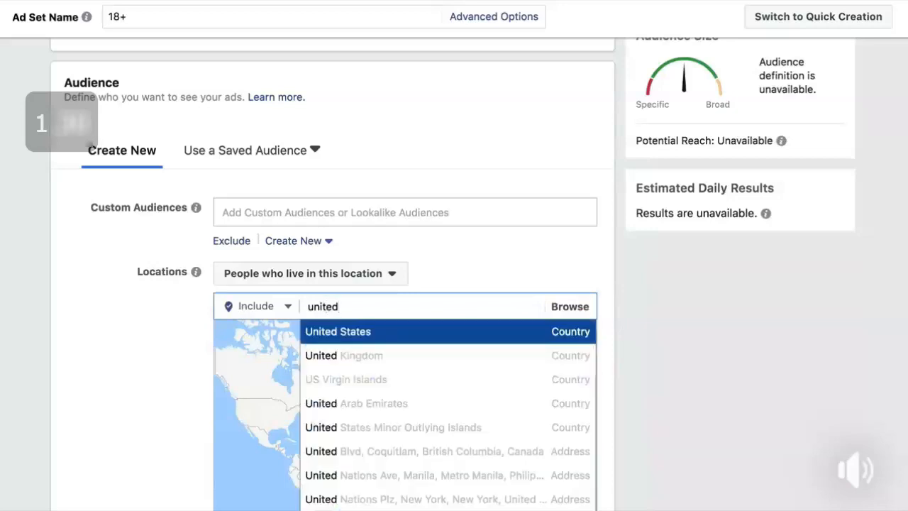
{"action": "left_click", "coordinate": [353, 342]}
{"action": "type", "text": "united king"}
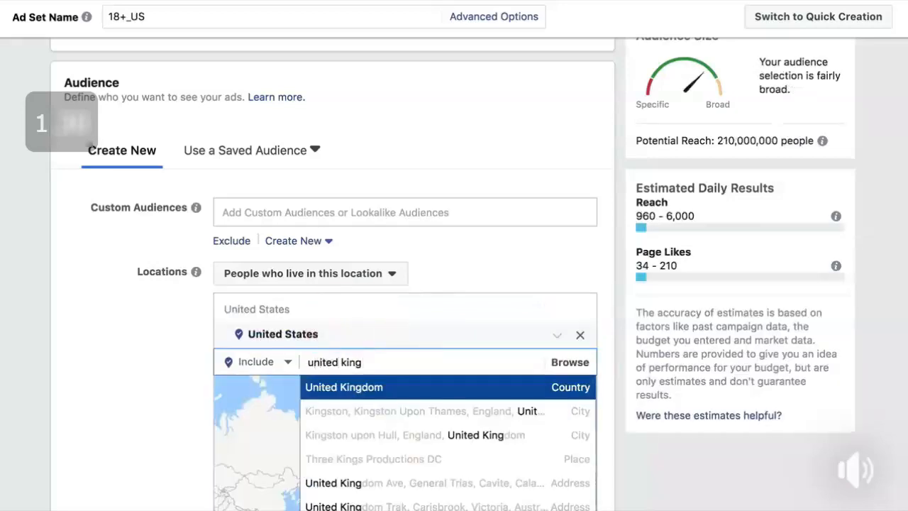
{"action": "key", "text": "Return"}
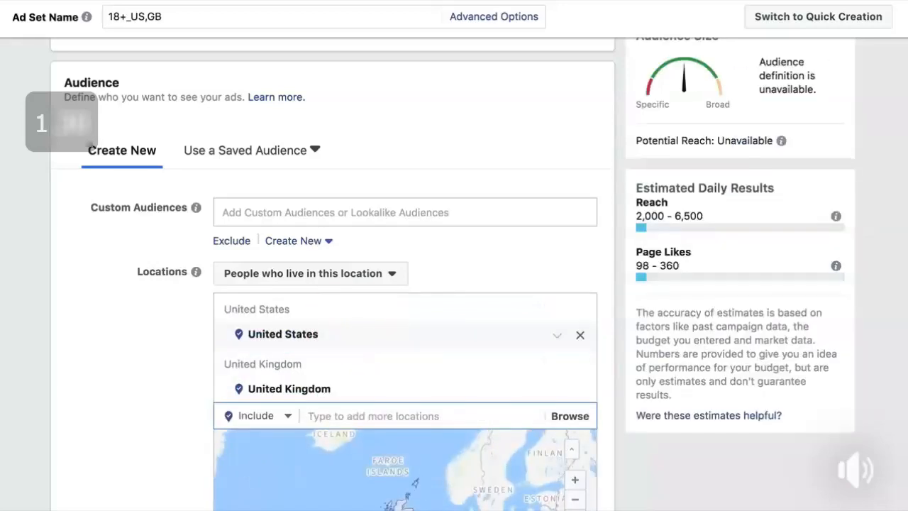
Add the countries Ireland and Netherlands to the audience's included locations.
{"action": "type", "text": "ireland"}
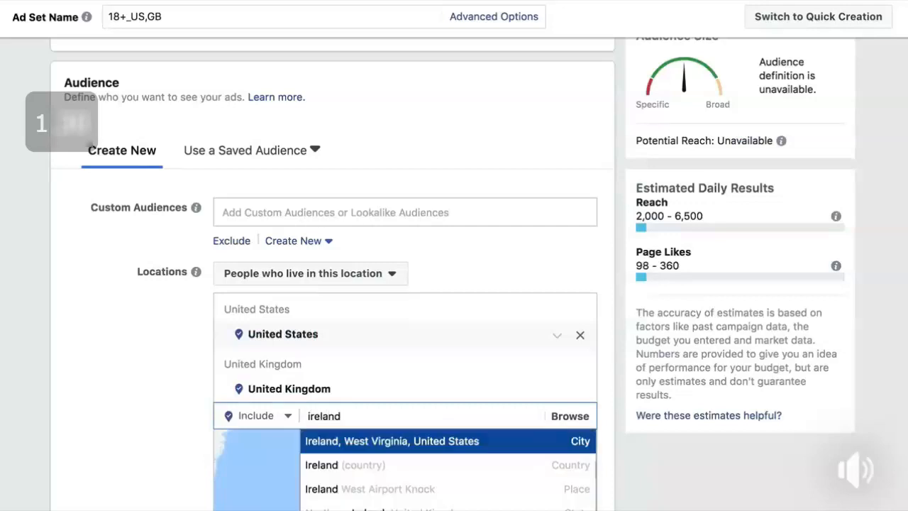
{"action": "key", "text": "Down"}
{"action": "key", "text": "Return"}
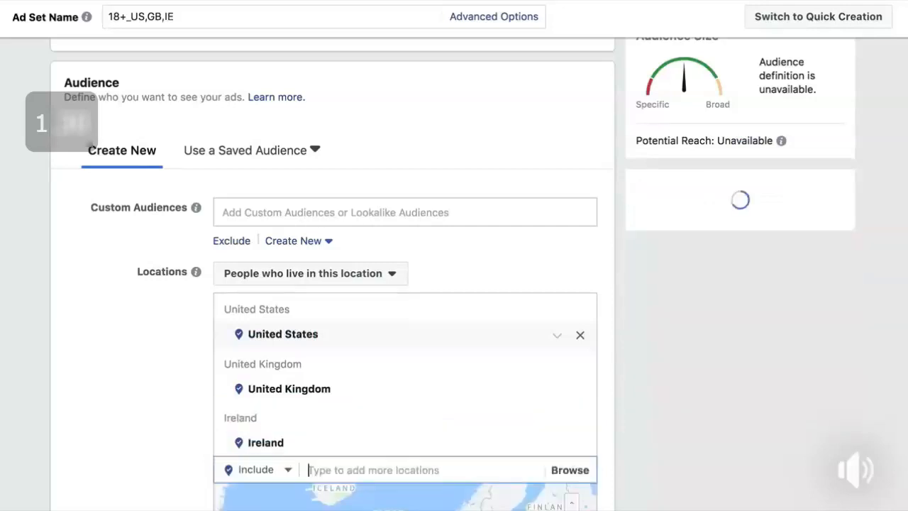
{"action": "type", "text": "netherlands"}
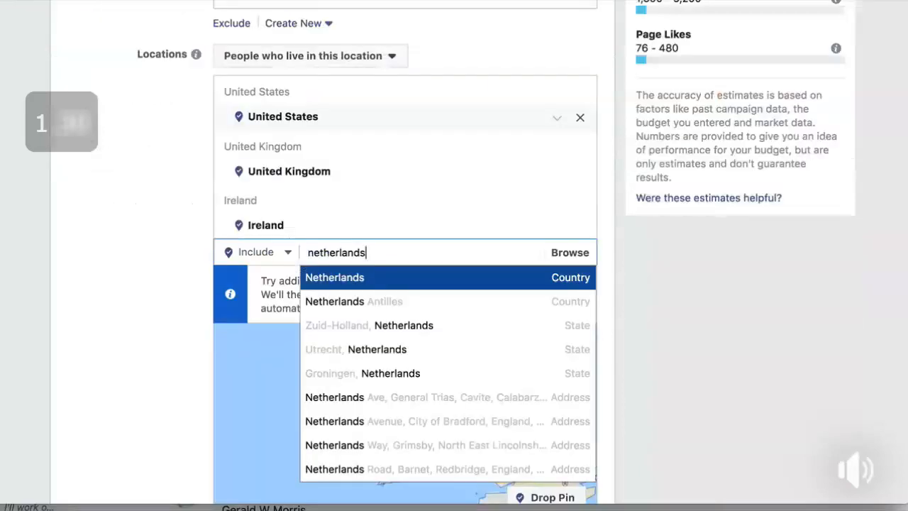
{"action": "key", "text": "Return"}
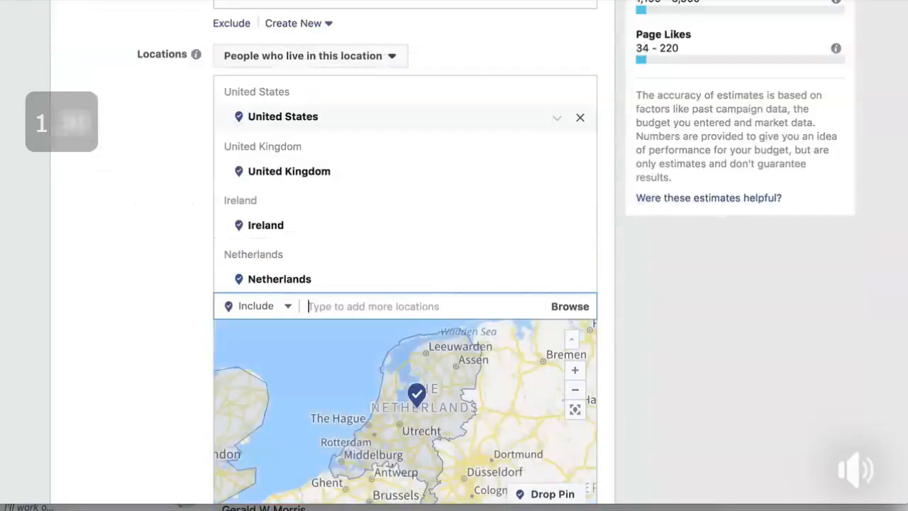
Add the countries Belgium and Canada to the audience's included locations and check the audience's potential reach.
{"action": "type", "text": "belgium"}
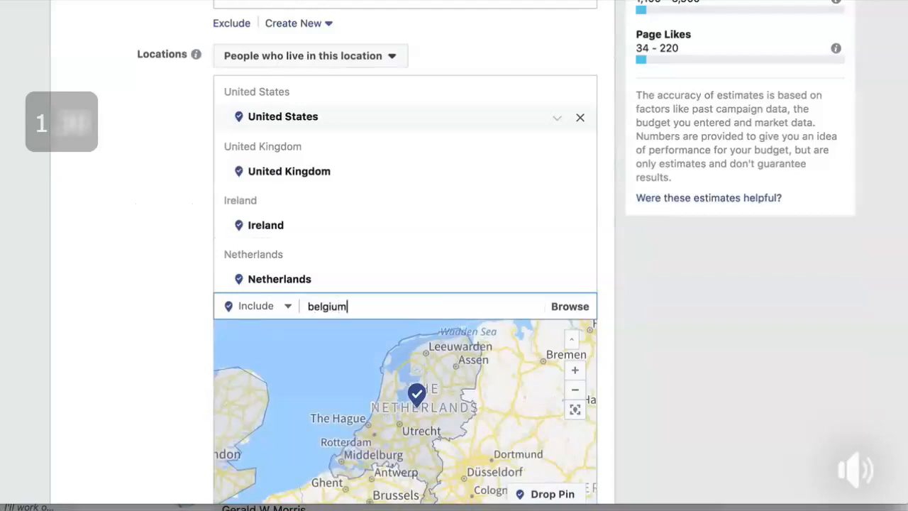
{"action": "key", "text": "Return"}
{"action": "type", "text": "canda"}
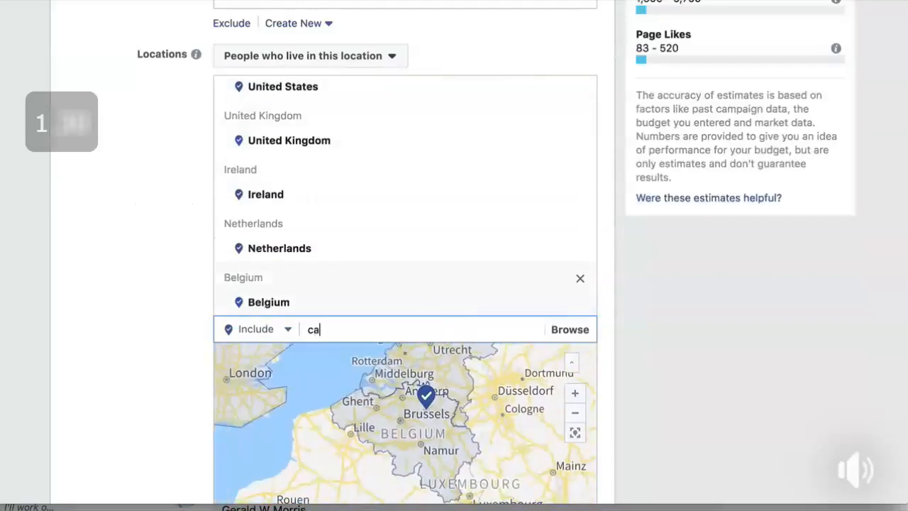
{"action": "key", "text": "BackSpace"}
{"action": "key", "text": "BackSpace"}
{"action": "type", "text": "a"}
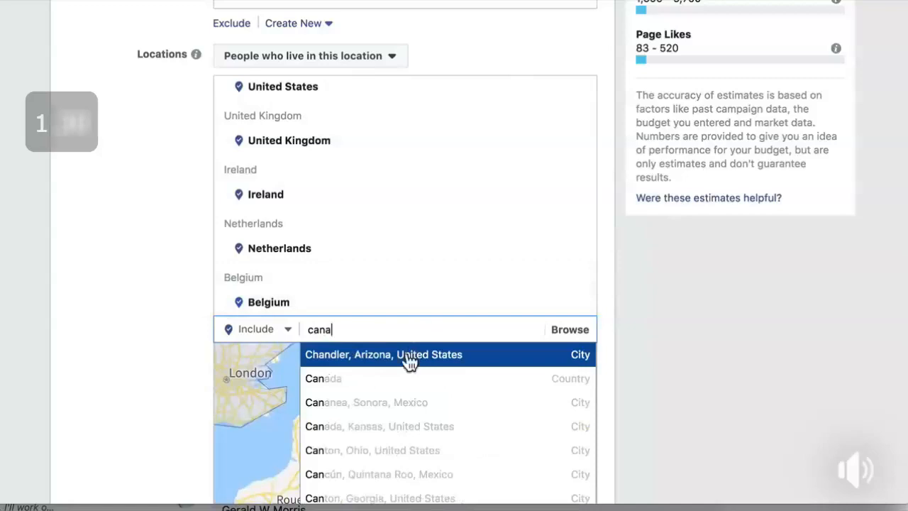
{"action": "left_click", "coordinate": [408, 355]}
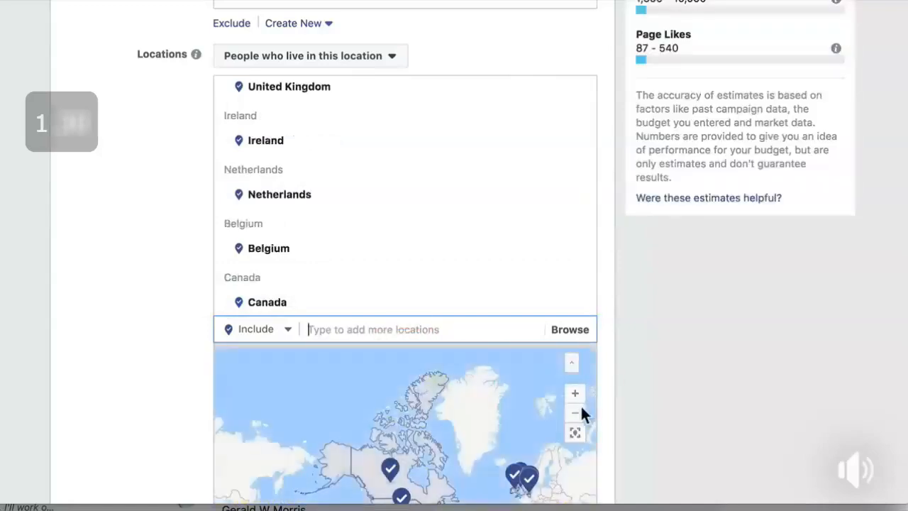
{"action": "scroll", "coordinate": [470, 374], "scroll_direction": "down", "scroll_amount": 1}
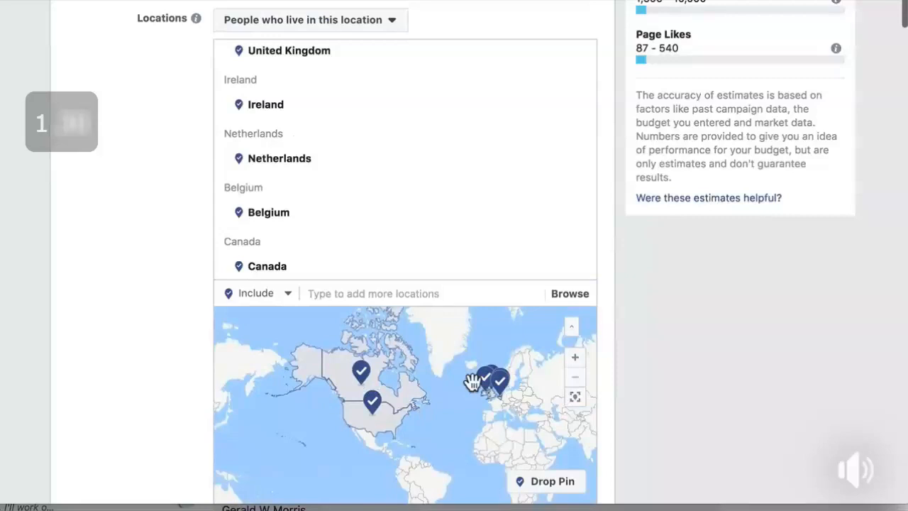
{"action": "scroll", "coordinate": [742, 133], "scroll_direction": "up", "scroll_amount": 3}
{"action": "triple_click", "coordinate": [734, 139]}
{"action": "left_click", "coordinate": [721, 136]}
Set the audience's minimum age to 25 and keep the maximum age at 65+.
{"action": "scroll", "coordinate": [613, 330], "scroll_direction": "down", "scroll_amount": 5}
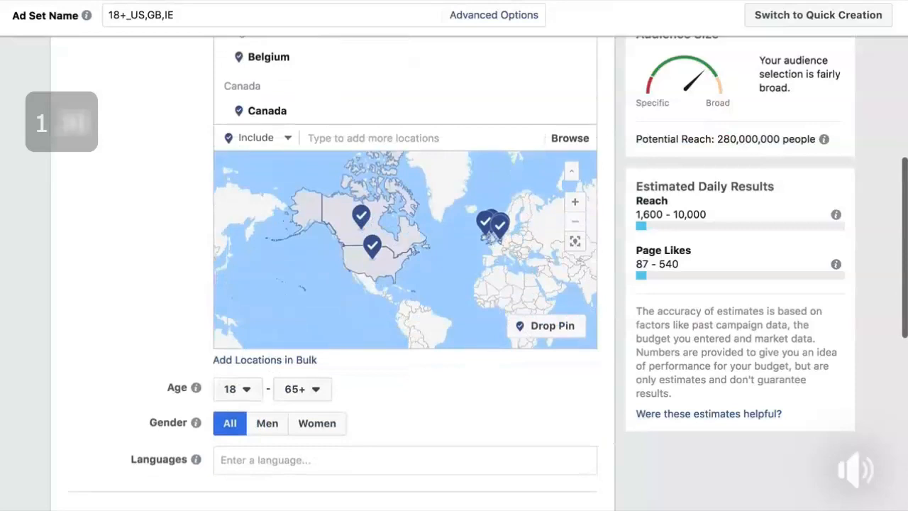
{"action": "left_click", "coordinate": [229, 392]}
{"action": "left_click", "coordinate": [247, 509]}
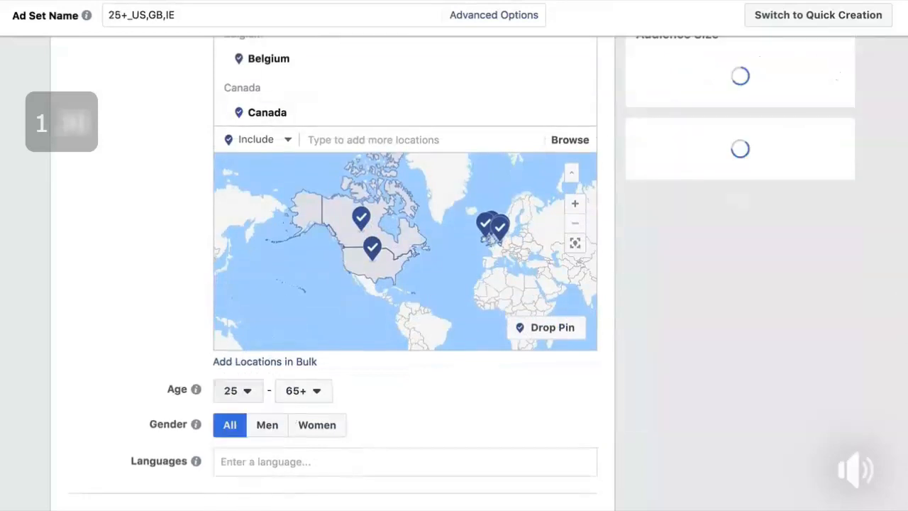
{"action": "left_click", "coordinate": [309, 399]}
{"action": "left_click", "coordinate": [434, 375]}
{"action": "left_click", "coordinate": [318, 391]}
{"action": "left_click", "coordinate": [404, 389]}
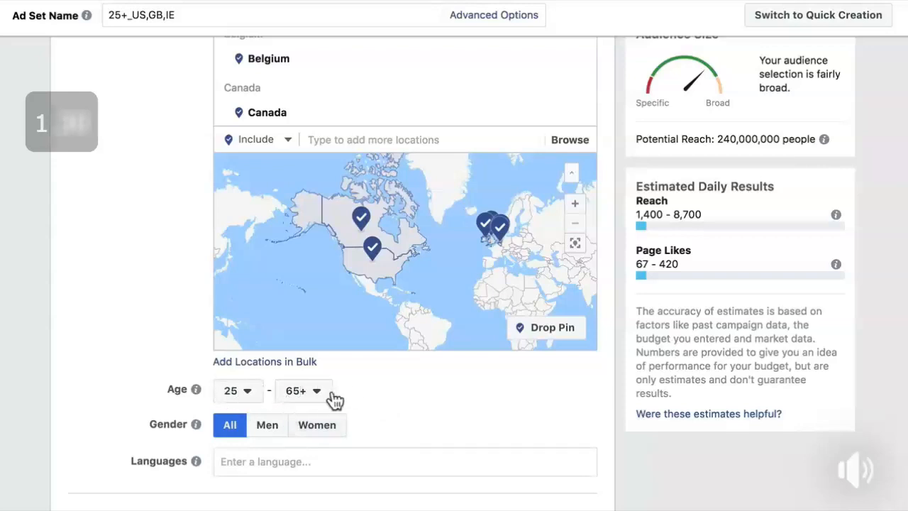
Keep the audience's gender as All and add English (All) as its language.
{"action": "left_click", "coordinate": [232, 425]}
{"action": "left_click", "coordinate": [236, 462]}
{"action": "type", "text": "eng"}
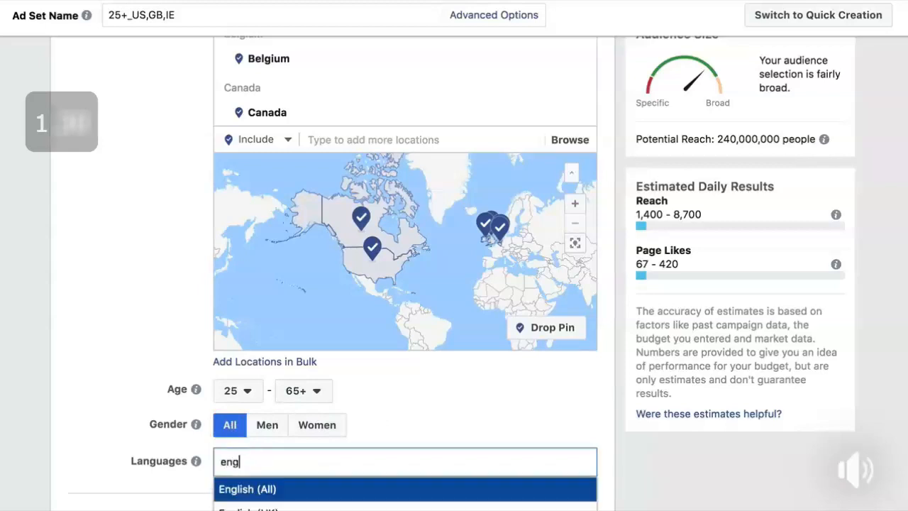
{"action": "left_click", "coordinate": [239, 492]}
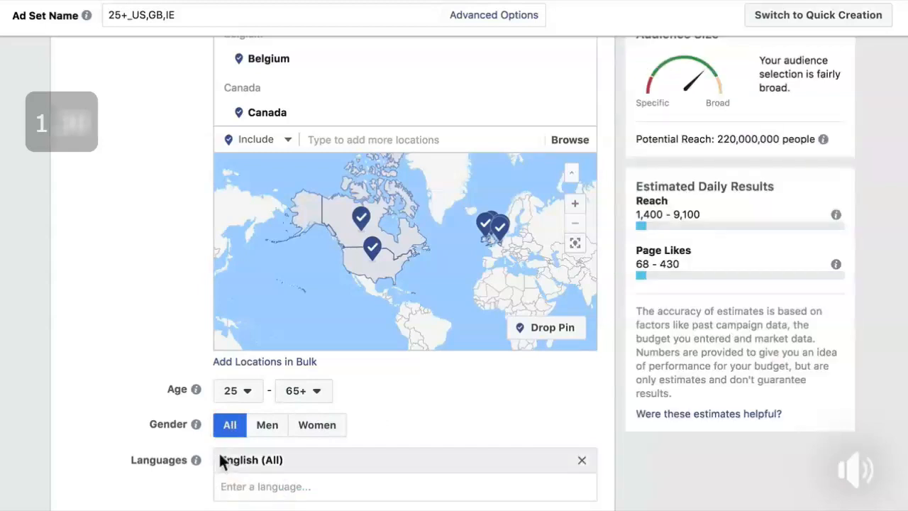
Add the Small business owners behavior to the detailed targeting and check the audience's potential reach.
{"action": "scroll", "coordinate": [253, 470], "scroll_direction": "down", "scroll_amount": 4}
{"action": "scroll", "coordinate": [206, 419], "scroll_direction": "down", "scroll_amount": 3}
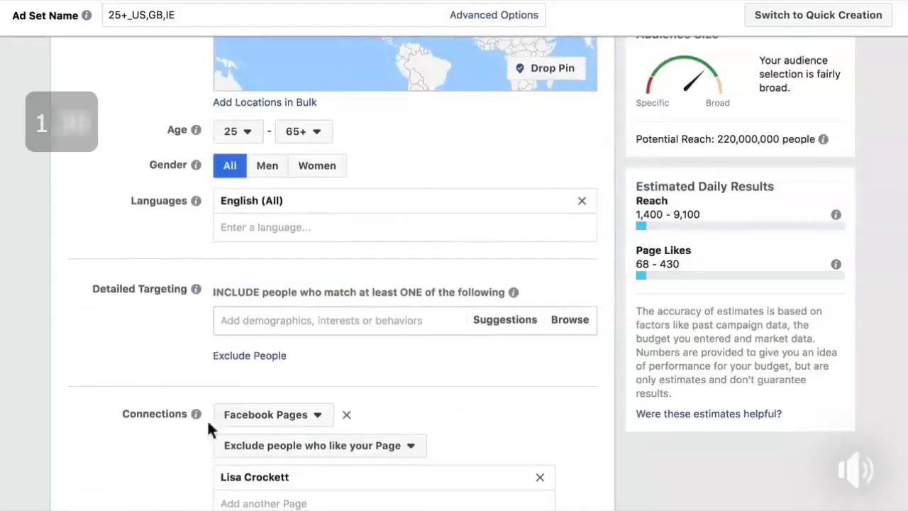
{"action": "left_click", "coordinate": [314, 320]}
{"action": "type", "text": "en"}
{"action": "key", "text": "BackSpace"}
{"action": "key", "text": "BackSpace"}
{"action": "type", "text": "small business"}
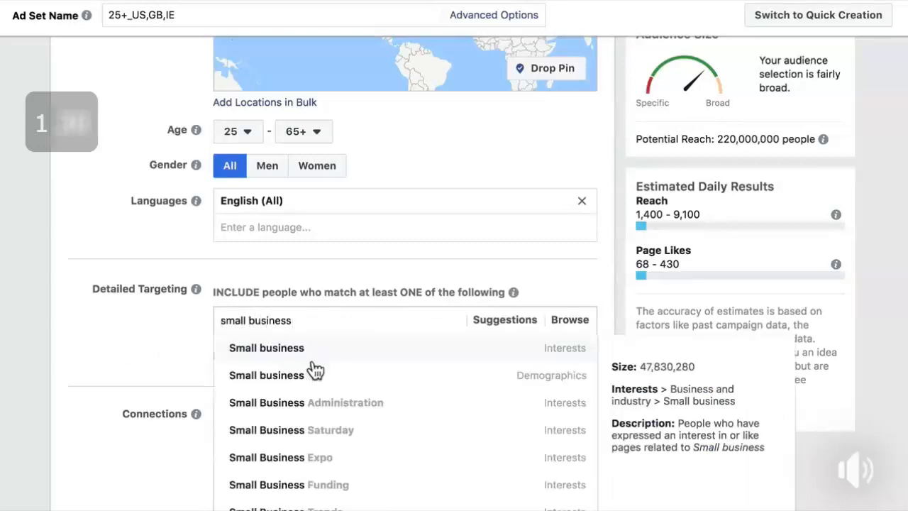
{"action": "type", "text": " owners"}
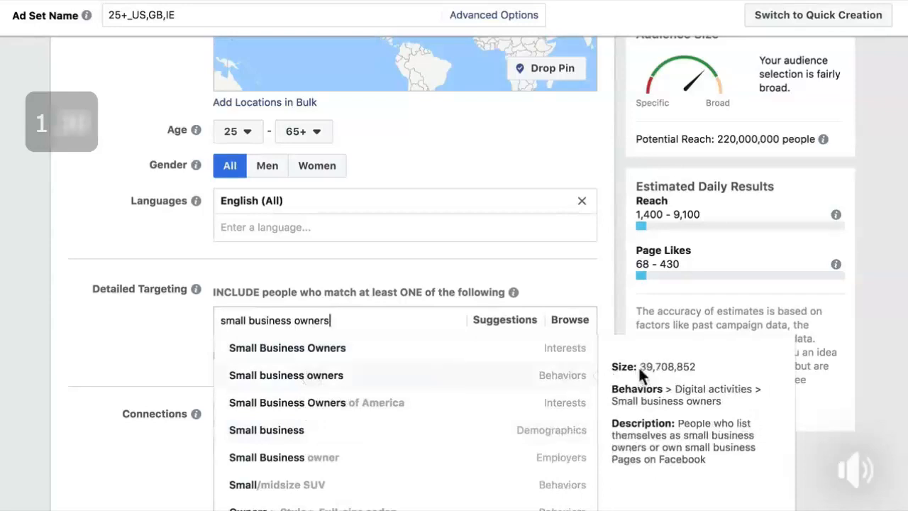
{"action": "left_click_drag", "start_coordinate": [682, 425], "coordinate": [712, 454]}
{"action": "left_click", "coordinate": [712, 450]}
{"action": "left_click", "coordinate": [344, 374]}
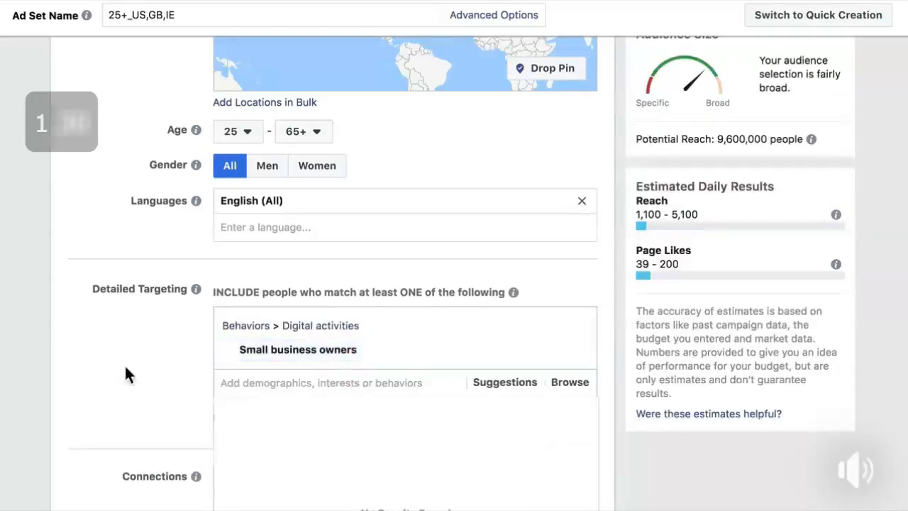
{"action": "left_click", "coordinate": [125, 364]}
{"action": "triple_click", "coordinate": [735, 138]}
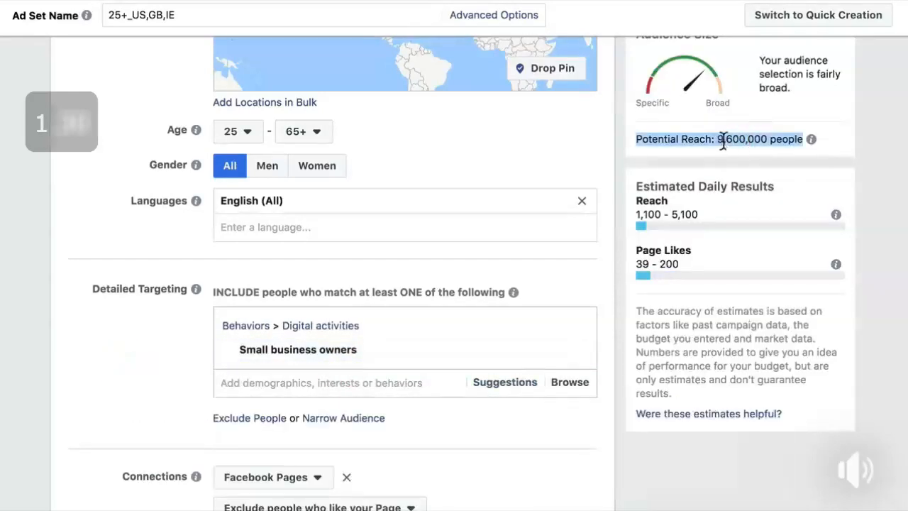
{"action": "left_click", "coordinate": [728, 139]}
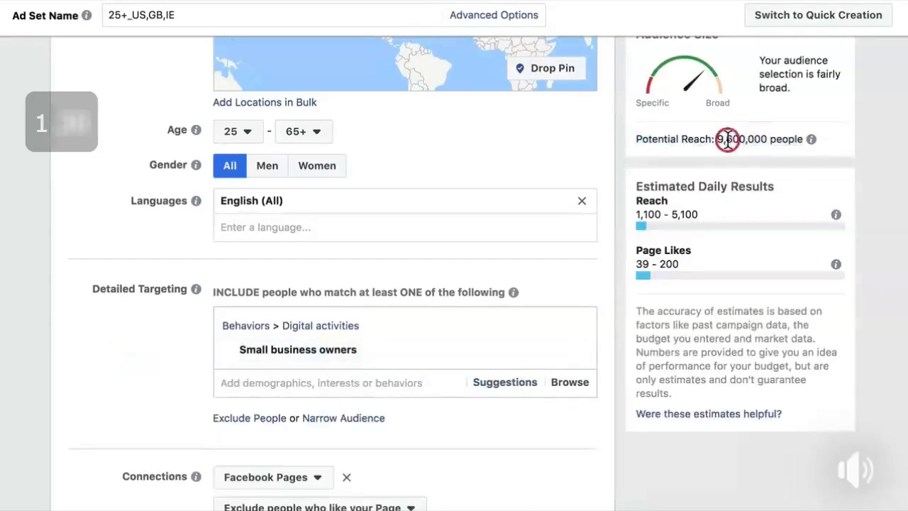
Add the suggested Self employed job title, Self employed employer and Entrepreneurship interest to the detailed targeting, and check the potential reach.
{"action": "left_click", "coordinate": [506, 390]}
{"action": "left_click", "coordinate": [508, 390]}
{"action": "left_click", "coordinate": [501, 391]}
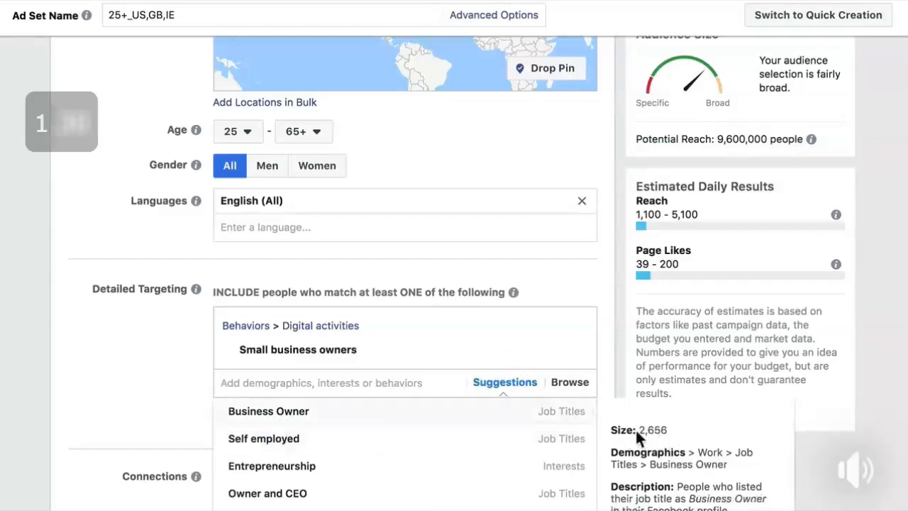
{"action": "left_click", "coordinate": [550, 448]}
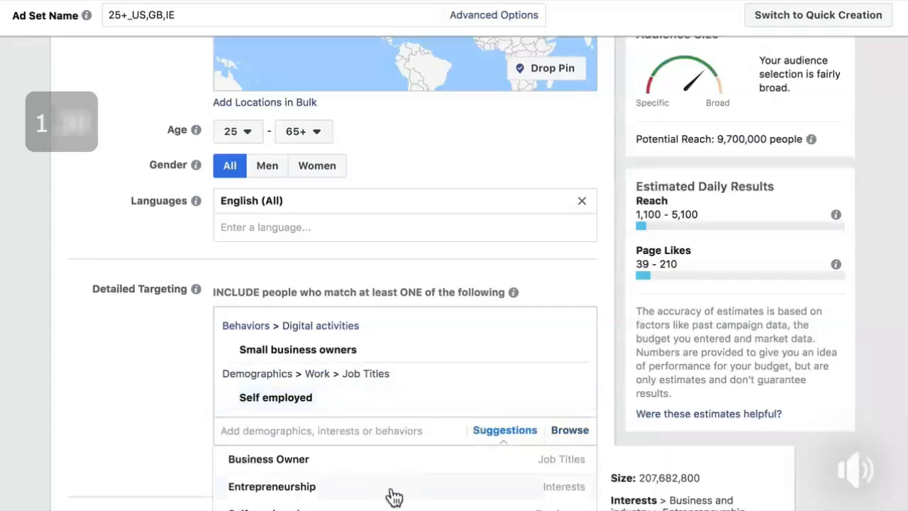
{"action": "left_click", "coordinate": [412, 488]}
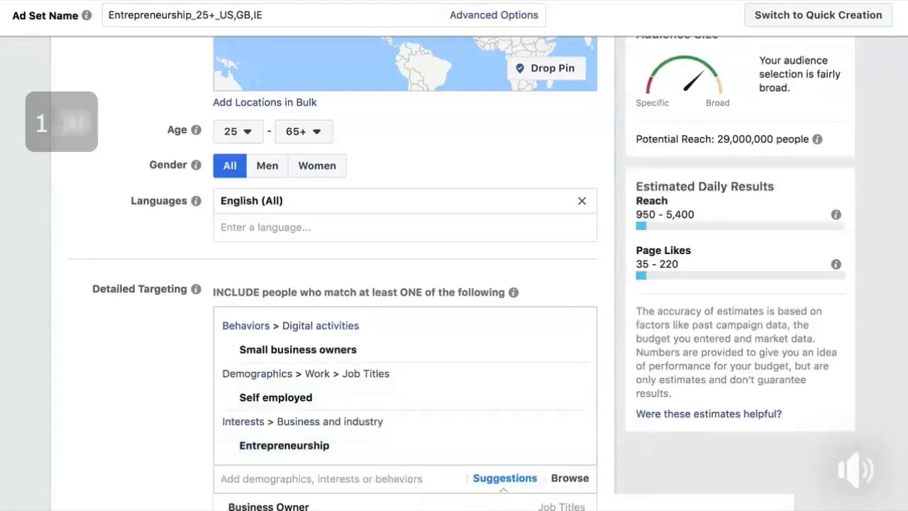
{"action": "triple_click", "coordinate": [743, 142]}
{"action": "left_click", "coordinate": [722, 135]}
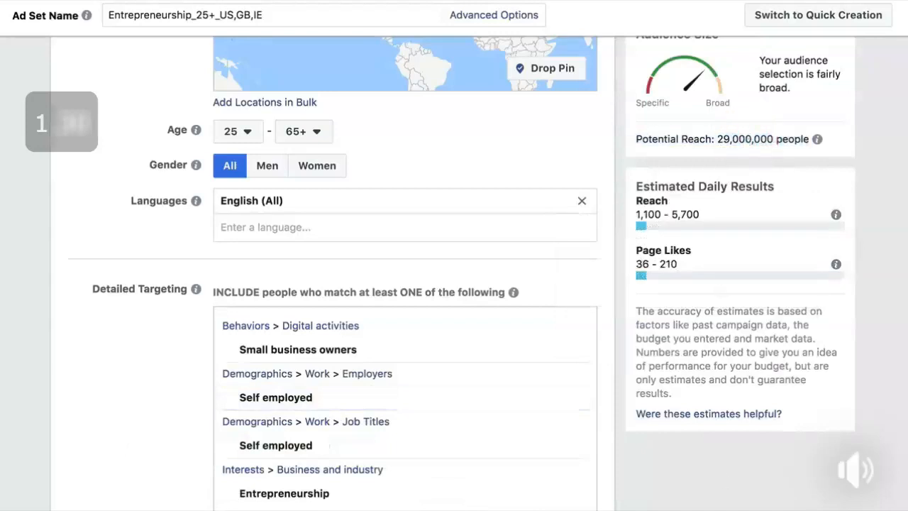
Review the connections and the platforms offered for editing placements, and set the ad set to Automatic Placements (Recommended).
{"action": "scroll", "coordinate": [333, 284], "scroll_direction": "down", "scroll_amount": 3}
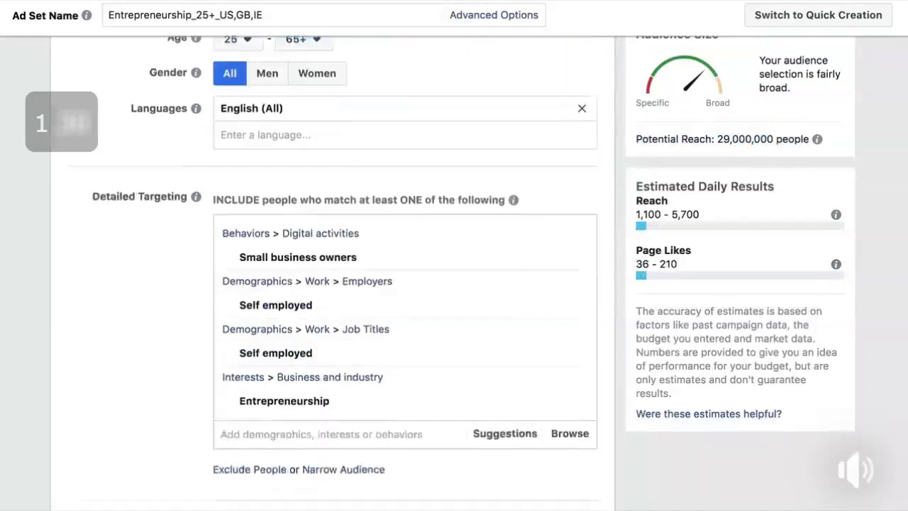
{"action": "scroll", "coordinate": [334, 284], "scroll_direction": "down", "scroll_amount": 1}
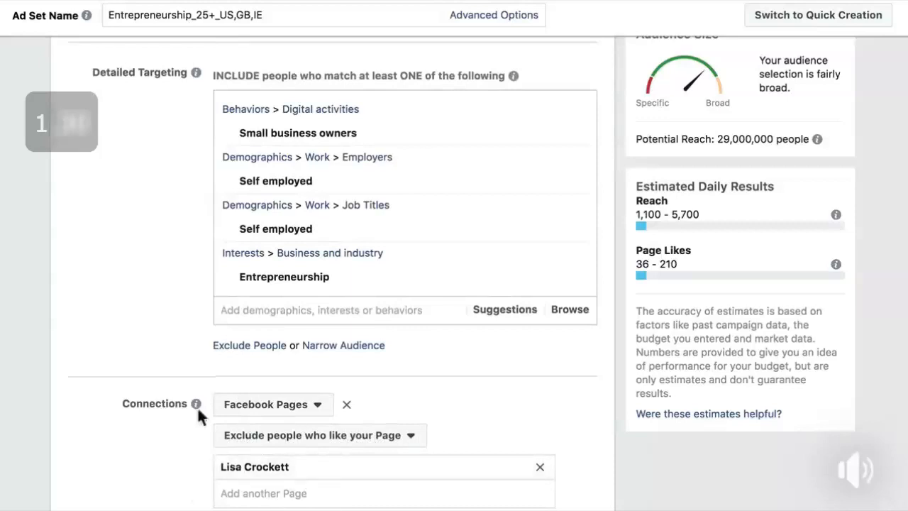
{"action": "scroll", "coordinate": [333, 274], "scroll_direction": "down", "scroll_amount": 1}
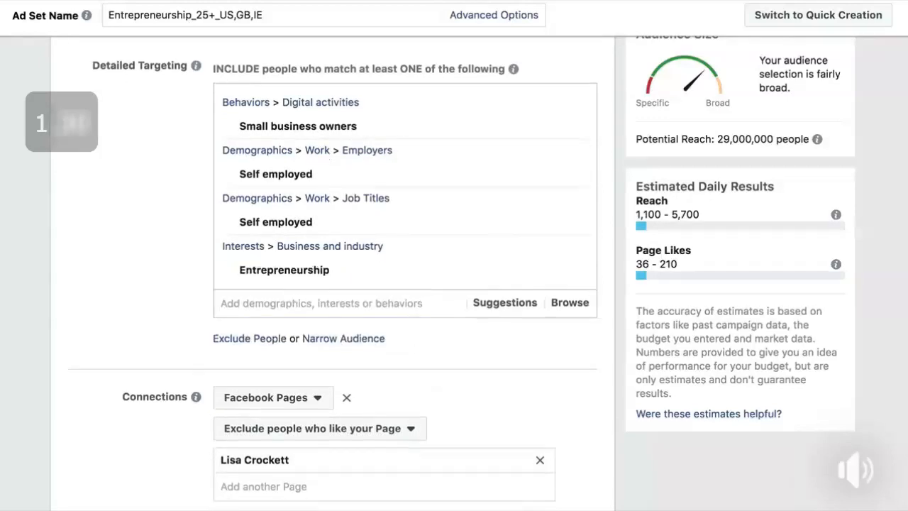
{"action": "scroll", "coordinate": [332, 274], "scroll_direction": "down", "scroll_amount": 10}
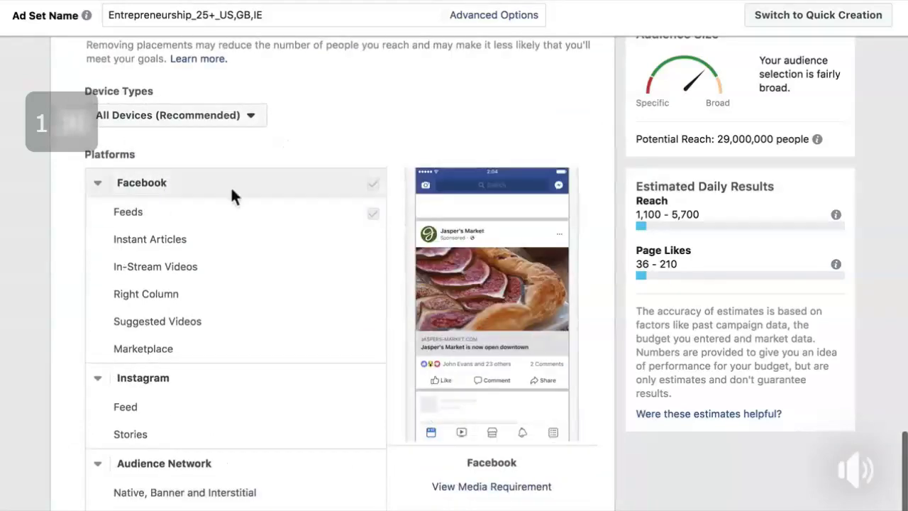
{"action": "scroll", "coordinate": [231, 186], "scroll_direction": "up", "scroll_amount": 3}
{"action": "left_click", "coordinate": [73, 85]}
{"action": "triple_click", "coordinate": [190, 213]}
{"action": "left_click", "coordinate": [107, 273]}
{"action": "scroll", "coordinate": [199, 468], "scroll_direction": "down", "scroll_amount": 3}
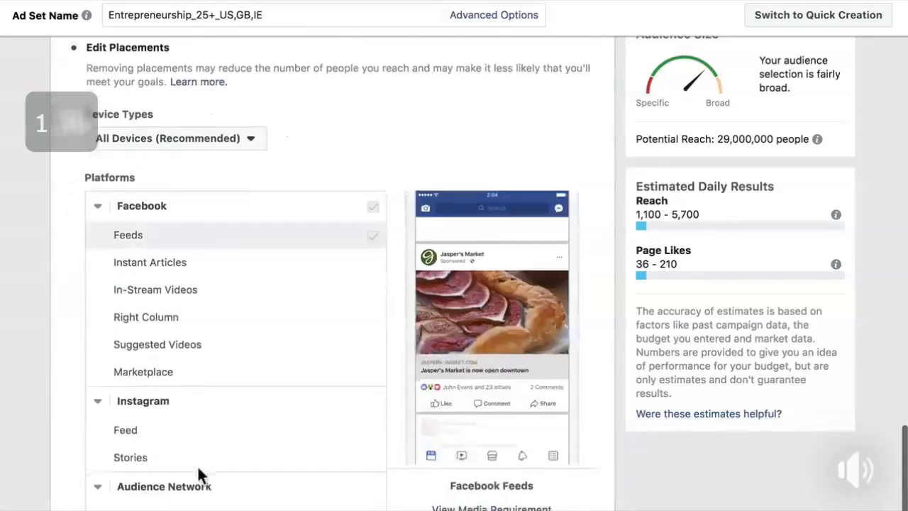
{"action": "scroll", "coordinate": [198, 476], "scroll_direction": "up", "scroll_amount": 2}
{"action": "left_click", "coordinate": [74, 144]}
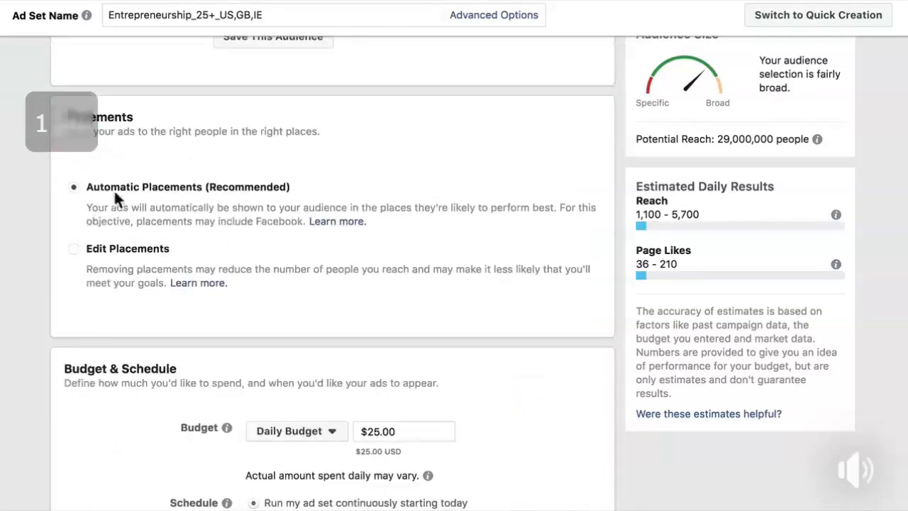
Set the ad set's daily budget to $5.00.
{"action": "left_click", "coordinate": [375, 431]}
{"action": "scroll", "coordinate": [409, 433], "scroll_direction": "up", "scroll_amount": 1}
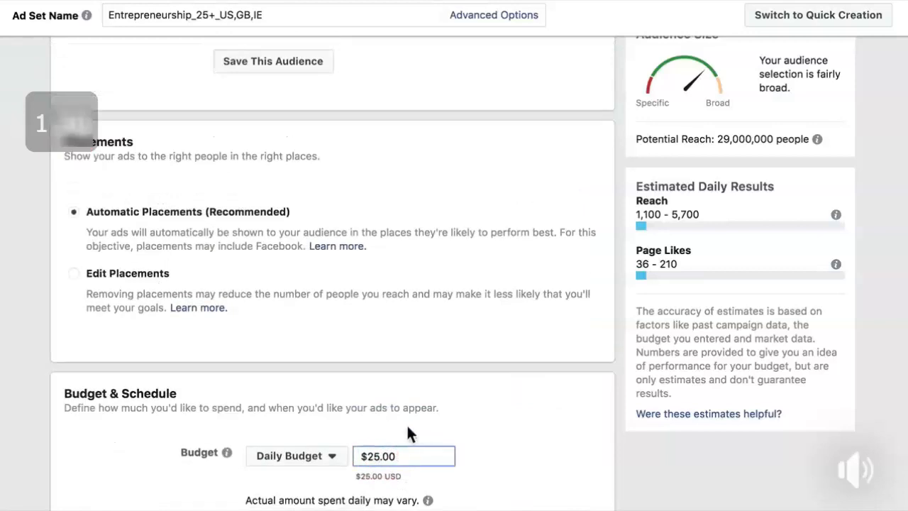
{"action": "left_click_drag", "start_coordinate": [391, 454], "coordinate": [307, 458]}
{"action": "type", "text": "6"}
{"action": "key", "text": "BackSpace"}
{"action": "type", "text": "500"}
{"action": "key", "text": "BackSpace"}
{"action": "key", "text": "BackSpace"}
{"action": "key", "text": "BackSpace"}
{"action": "type", "text": "5"}
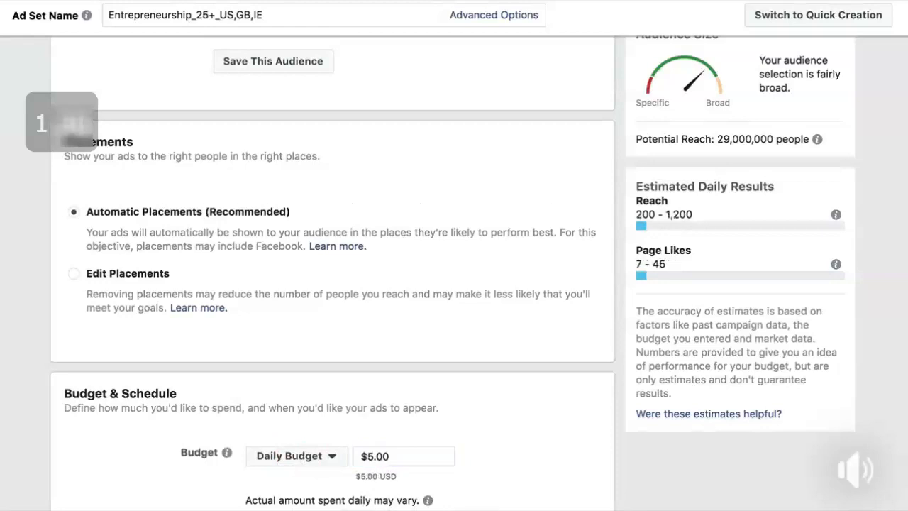
Schedule the ad set with a start and end date, using Aug 1, 2018 as the start.
{"action": "scroll", "coordinate": [301, 330], "scroll_direction": "down", "scroll_amount": 3}
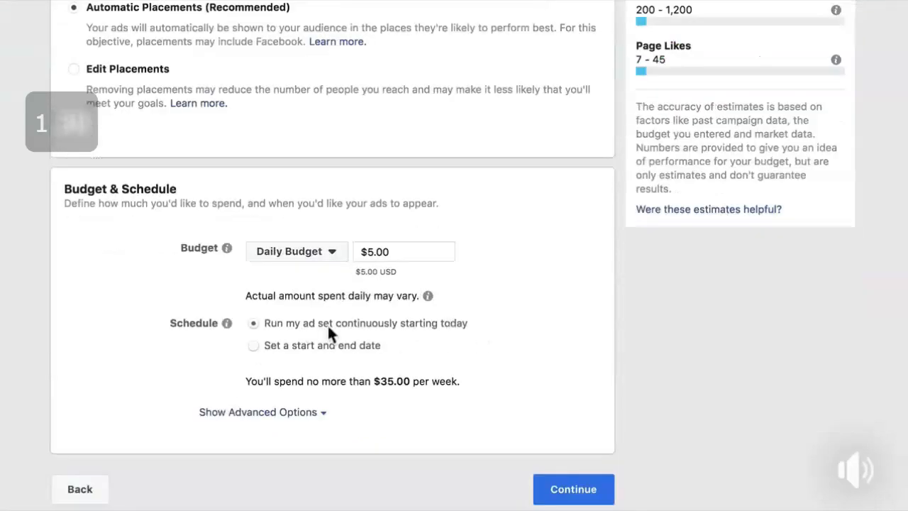
{"action": "left_click", "coordinate": [255, 345]}
{"action": "left_click", "coordinate": [391, 374]}
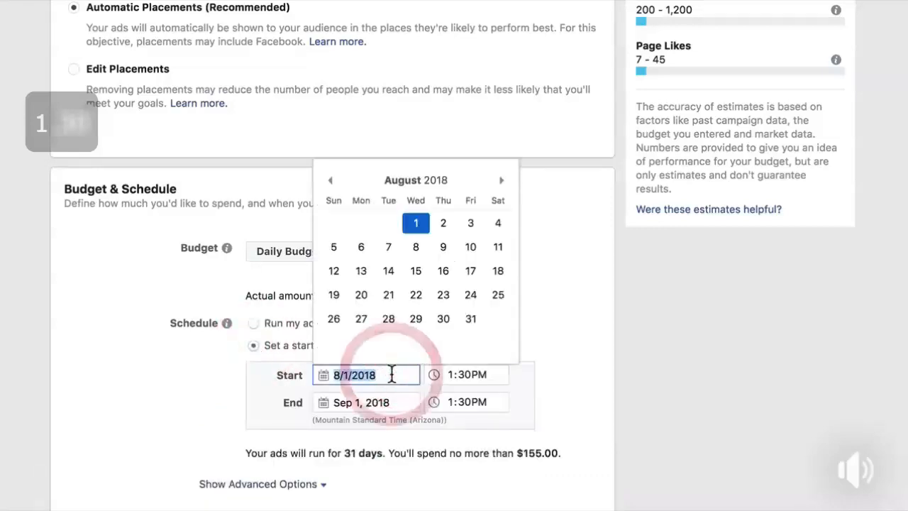
{"action": "left_click", "coordinate": [417, 224]}
{"action": "left_click", "coordinate": [535, 368]}
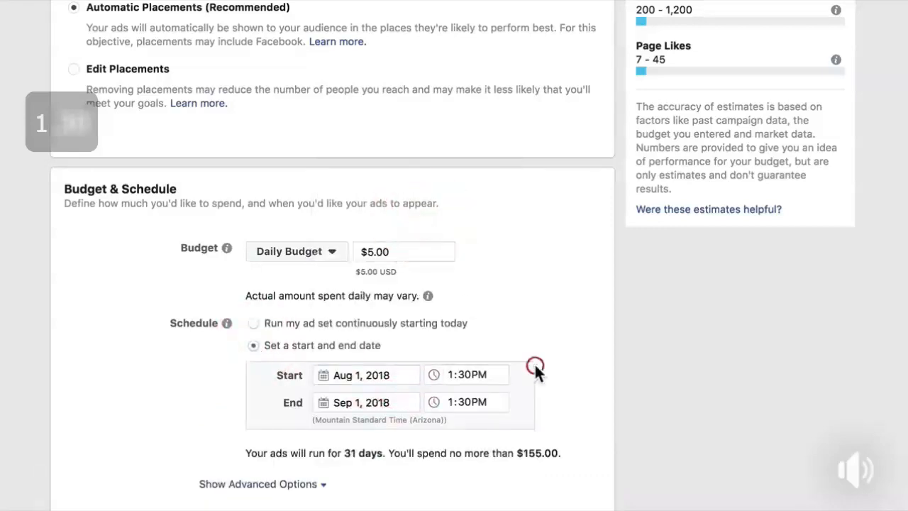
Set the ad set's end date to Aug 10, 2018 and review the planned spend.
{"action": "left_click", "coordinate": [368, 404]}
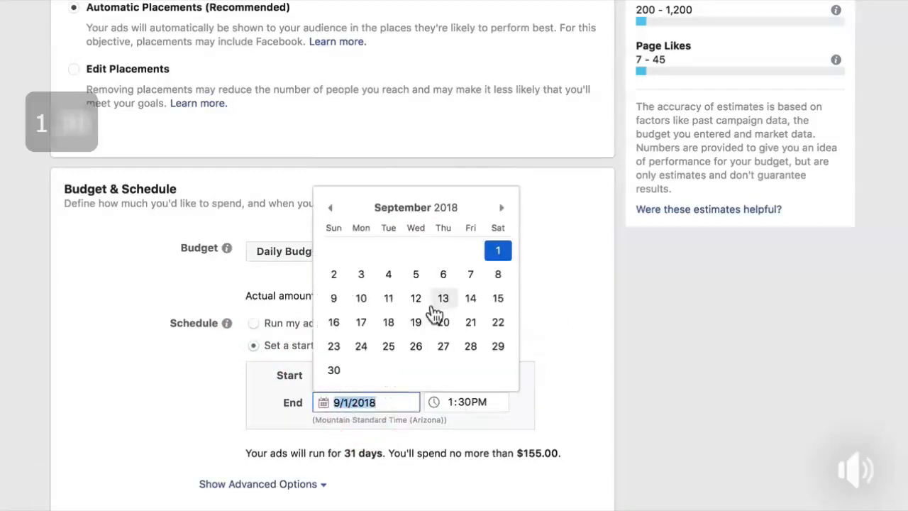
{"action": "left_click", "coordinate": [330, 207]}
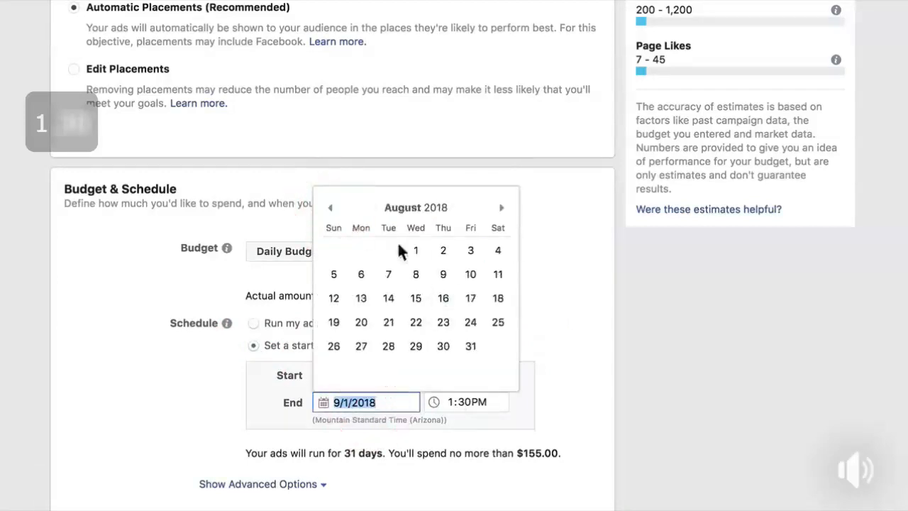
{"action": "left_click", "coordinate": [462, 281]}
{"action": "left_click", "coordinate": [598, 353]}
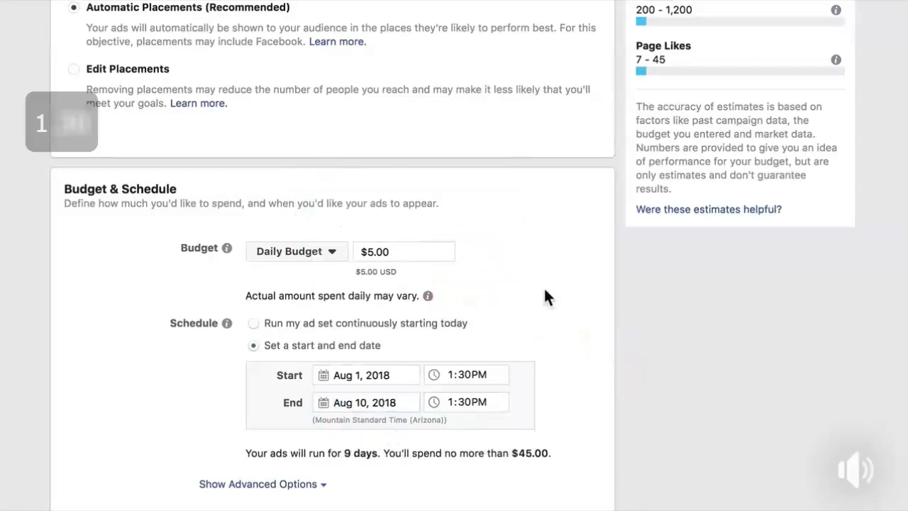
{"action": "scroll", "coordinate": [546, 291], "scroll_direction": "down", "scroll_amount": 2}
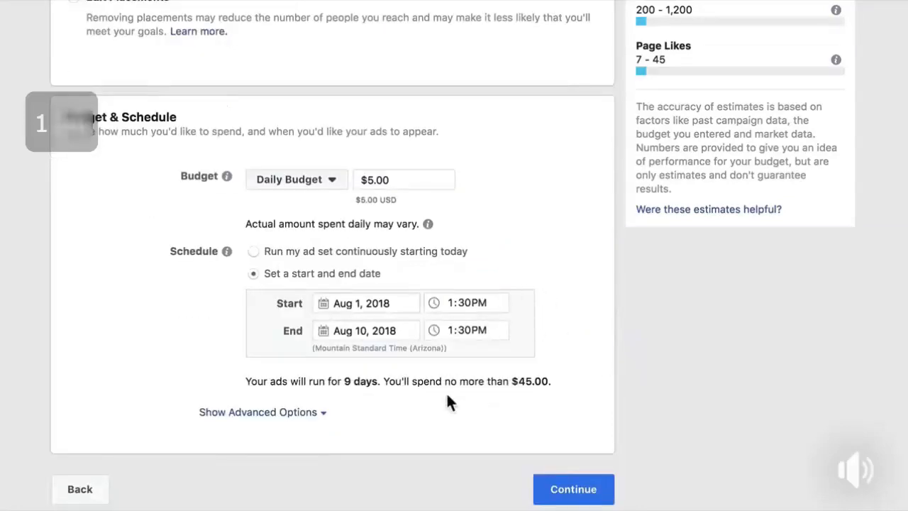
Check the ad set's run length and maximum spend, and continue to the ad's creative setup.
{"action": "triple_click", "coordinate": [354, 379]}
{"action": "left_click", "coordinate": [430, 381]}
{"action": "triple_click", "coordinate": [501, 380]}
{"action": "left_click", "coordinate": [534, 386]}
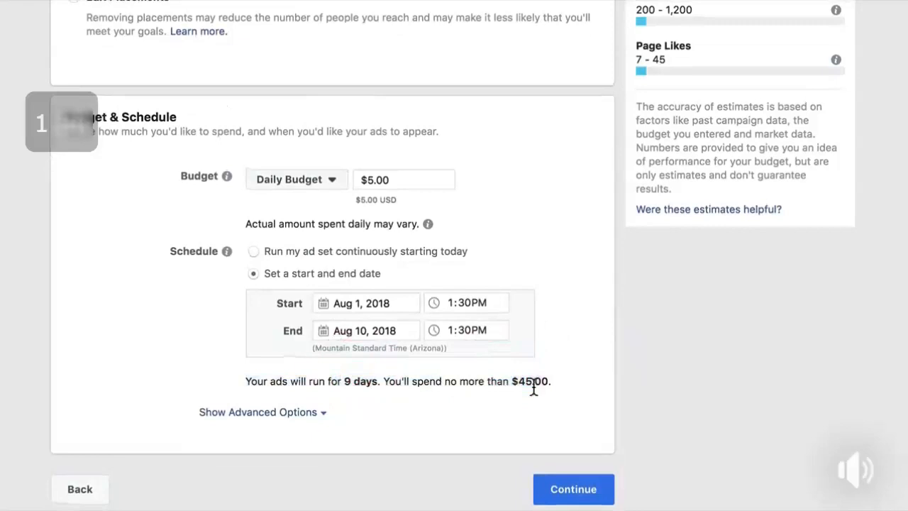
{"action": "left_click", "coordinate": [571, 491]}
Review the ad format choices, the current image and the recommended image size in the image specs.
{"action": "scroll", "coordinate": [574, 494], "scroll_direction": "up", "scroll_amount": 5}
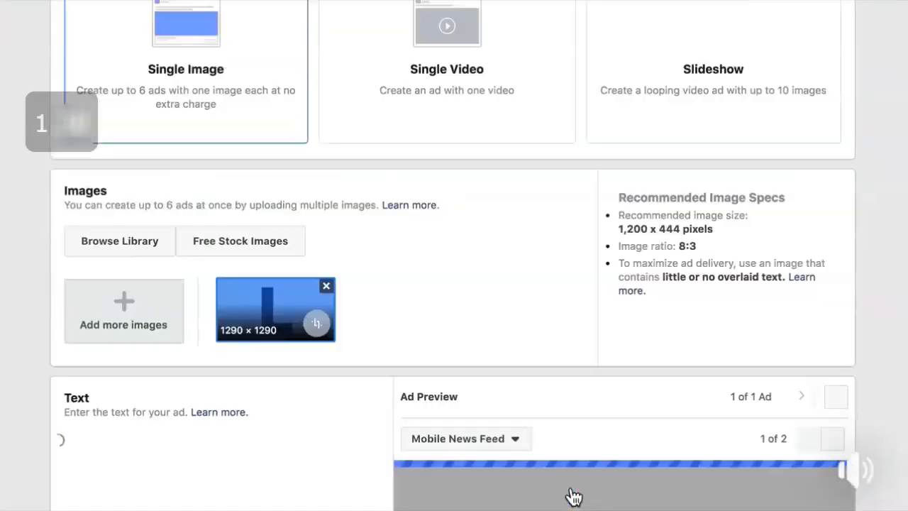
{"action": "scroll", "coordinate": [398, 420], "scroll_direction": "down", "scroll_amount": 2}
{"action": "scroll", "coordinate": [398, 420], "scroll_direction": "up", "scroll_amount": 2}
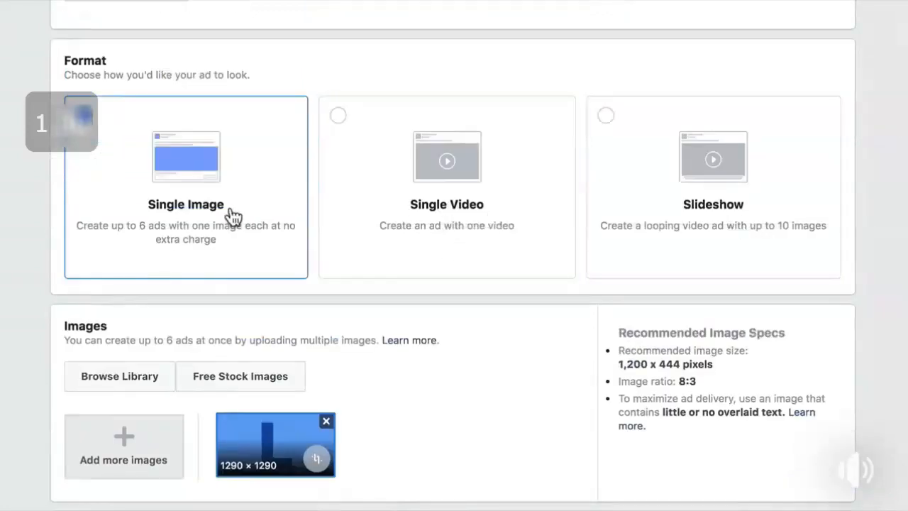
{"action": "scroll", "coordinate": [465, 440], "scroll_direction": "down", "scroll_amount": 5}
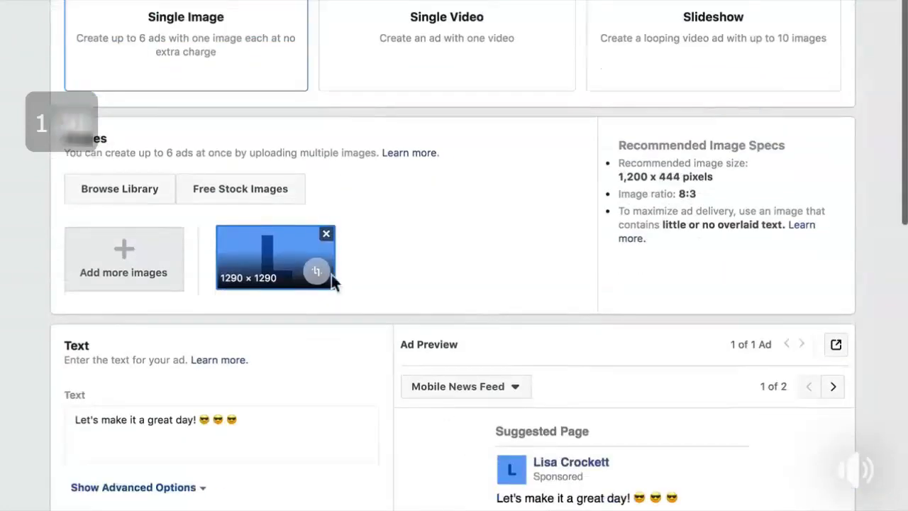
{"action": "triple_click", "coordinate": [660, 178]}
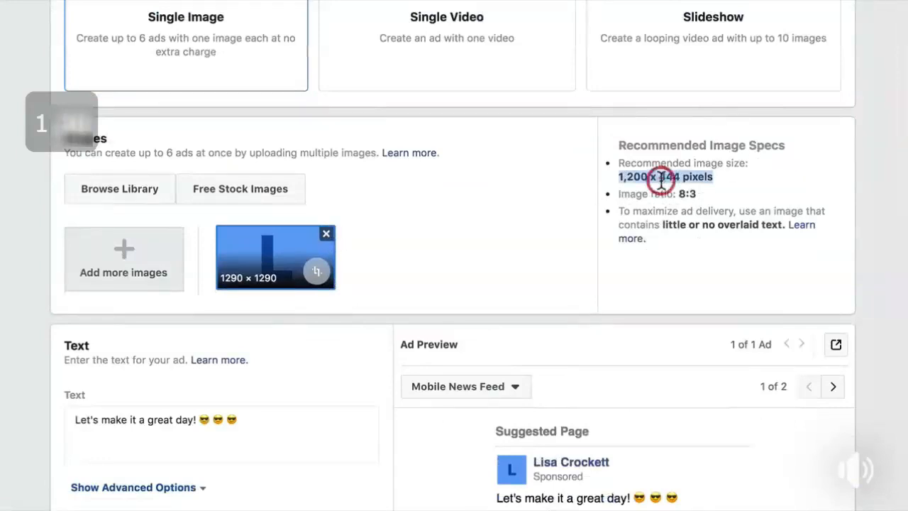
{"action": "left_click_drag", "start_coordinate": [735, 176], "coordinate": [613, 175]}
{"action": "triple_click", "coordinate": [674, 178]}
{"action": "left_click", "coordinate": [733, 178]}
{"action": "triple_click", "coordinate": [664, 178]}
{"action": "left_click", "coordinate": [699, 178]}
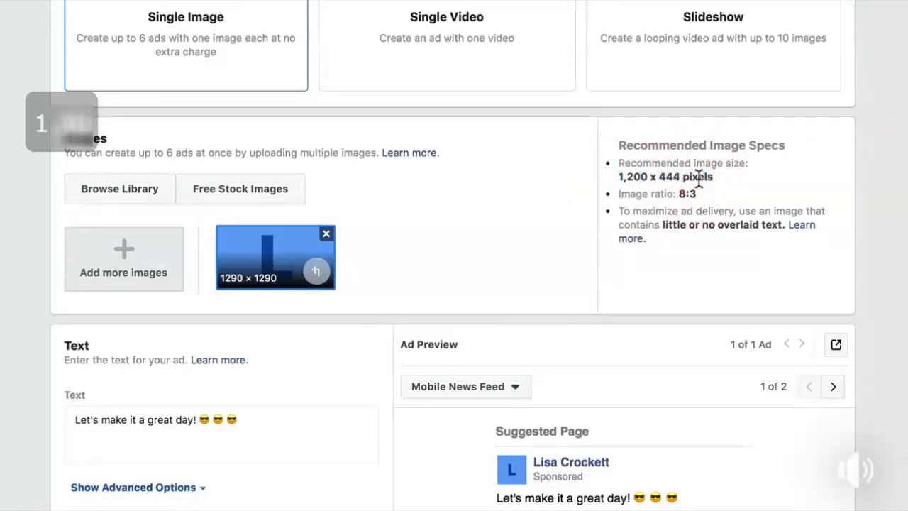
Remove the ad's current image and upload a replacement photo from the computer.
{"action": "left_click", "coordinate": [327, 234]}
{"action": "left_click", "coordinate": [138, 302]}
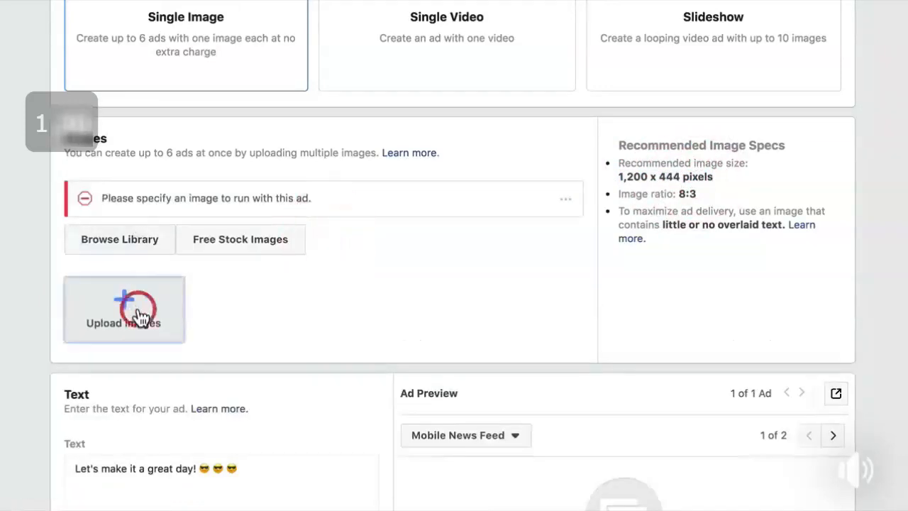
{"action": "scroll", "coordinate": [254, 7], "scroll_direction": "up", "scroll_amount": 10}
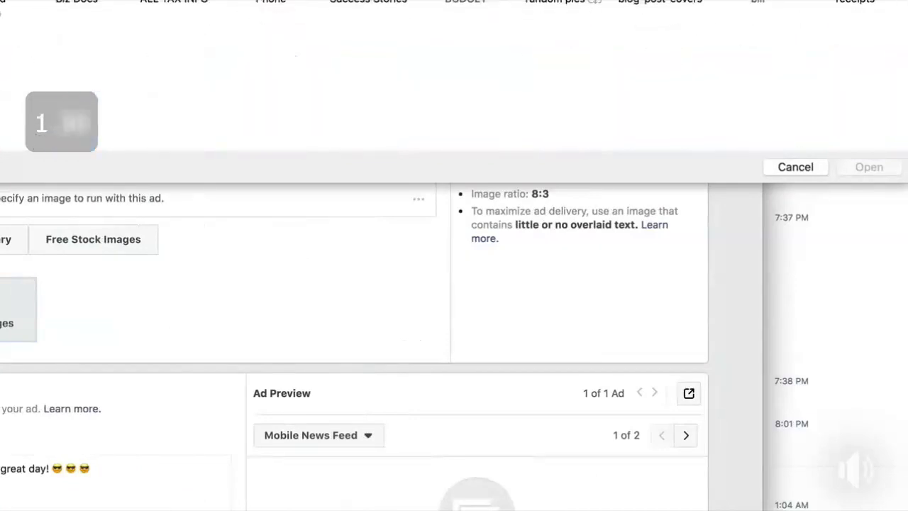
{"action": "left_click", "coordinate": [102, 60]}
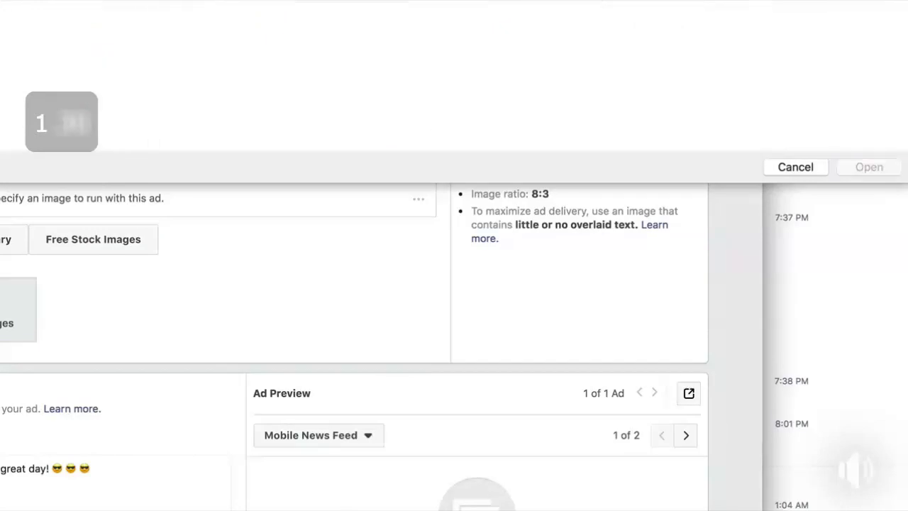
{"action": "left_click", "coordinate": [213, 4]}
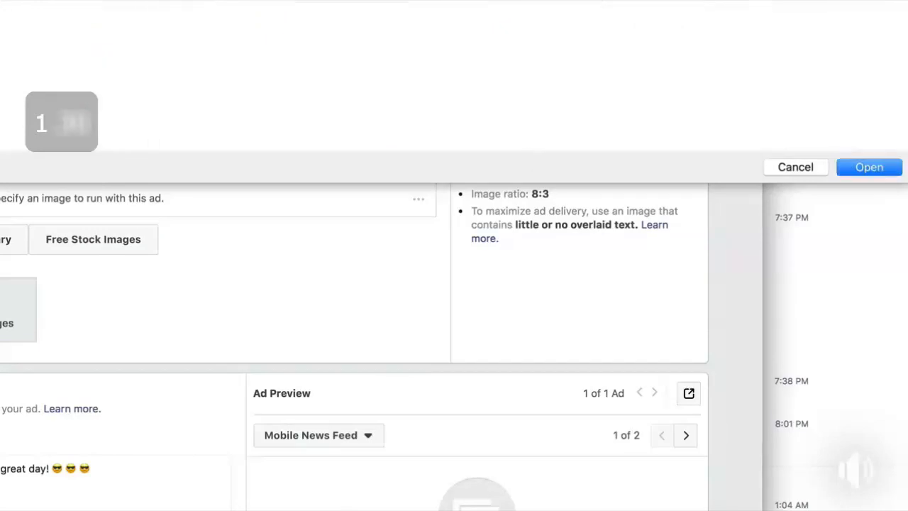
{"action": "left_click", "coordinate": [862, 167]}
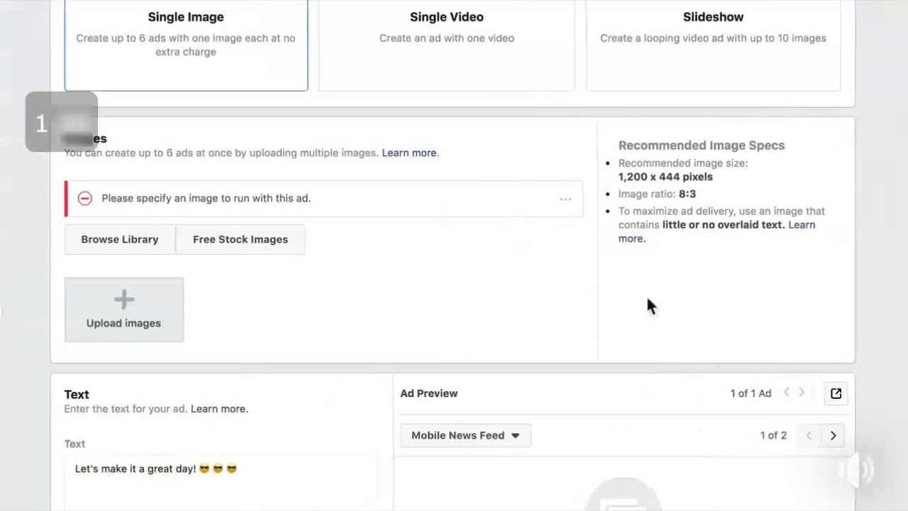
Crop the uploaded photo to 1200 × 450 pixels for the ad.
{"action": "scroll", "coordinate": [568, 341], "scroll_direction": "down", "scroll_amount": 5}
{"action": "scroll", "coordinate": [516, 402], "scroll_direction": "down", "scroll_amount": 6}
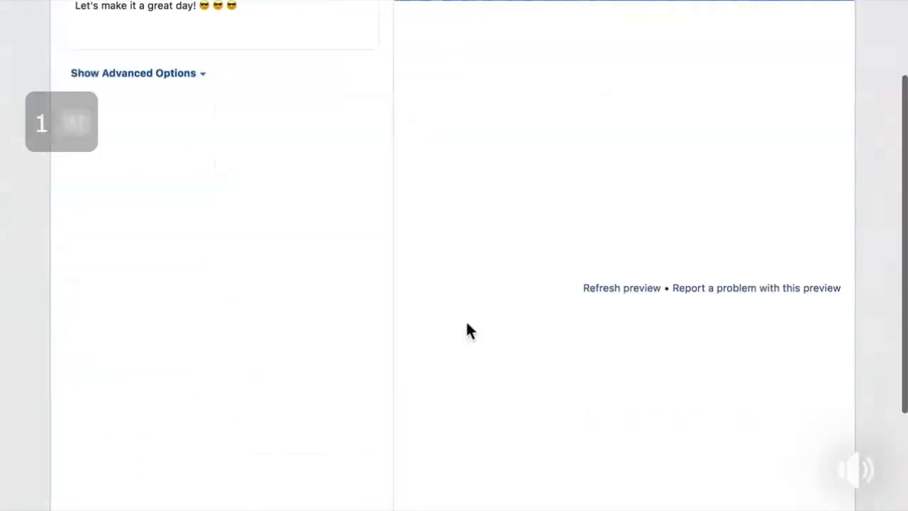
{"action": "scroll", "coordinate": [467, 327], "scroll_direction": "up", "scroll_amount": 3}
{"action": "left_click", "coordinate": [316, 4]}
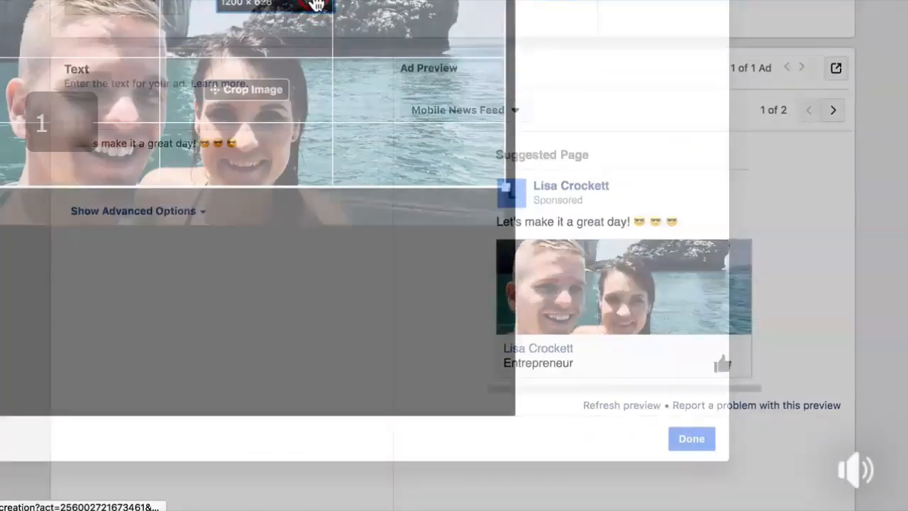
{"action": "mouse_move", "coordinate": [319, 138]}
{"action": "left_mouse_down"}
{"action": "mouse_move", "coordinate": [319, 160]}
{"action": "mouse_move", "coordinate": [327, 145]}
{"action": "left_mouse_up"}
{"action": "left_click", "coordinate": [675, 437]}
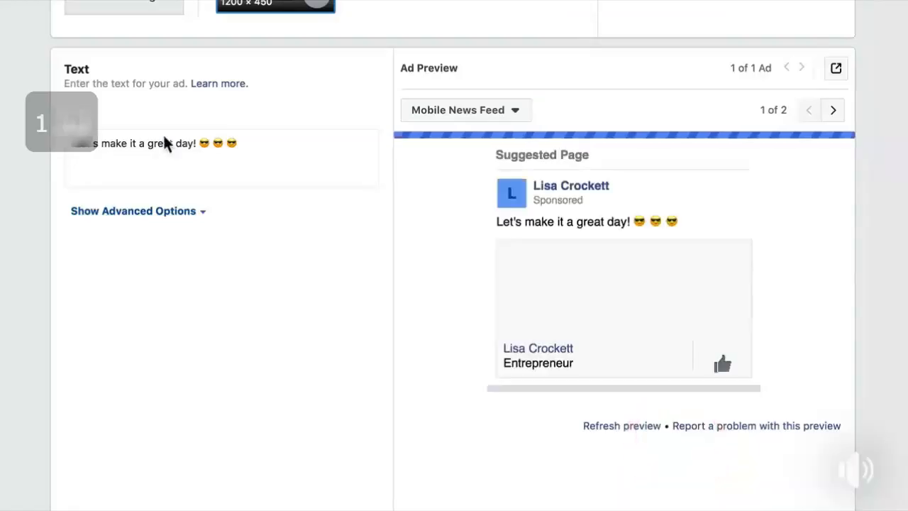
Replace the ad text with "I help entrepreneurs build and scale their small business (come hang out w/ us)...".
{"action": "left_click_drag", "start_coordinate": [244, 138], "coordinate": [33, 147]}
{"action": "key", "text": "BackSpace"}
{"action": "type", "text": "Help entrepreneurs build and scale their small business ("}
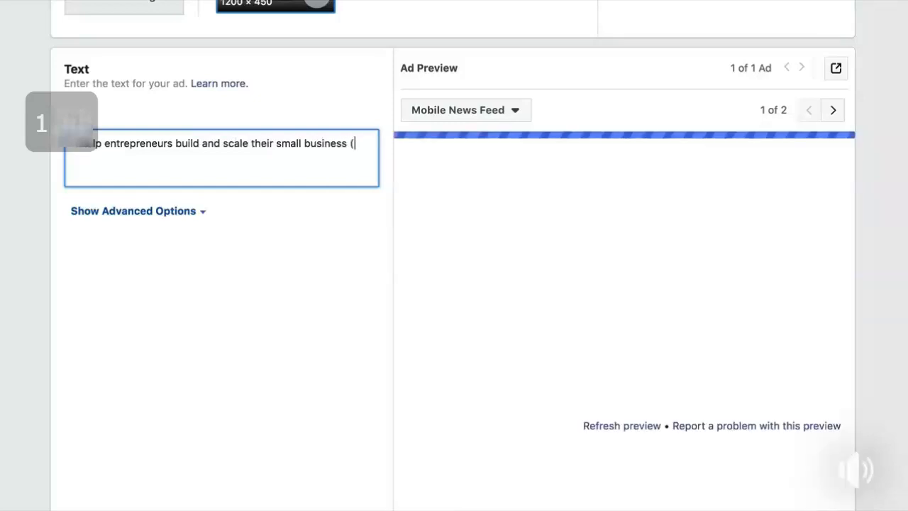
{"action": "type", "text": "come hang out"}
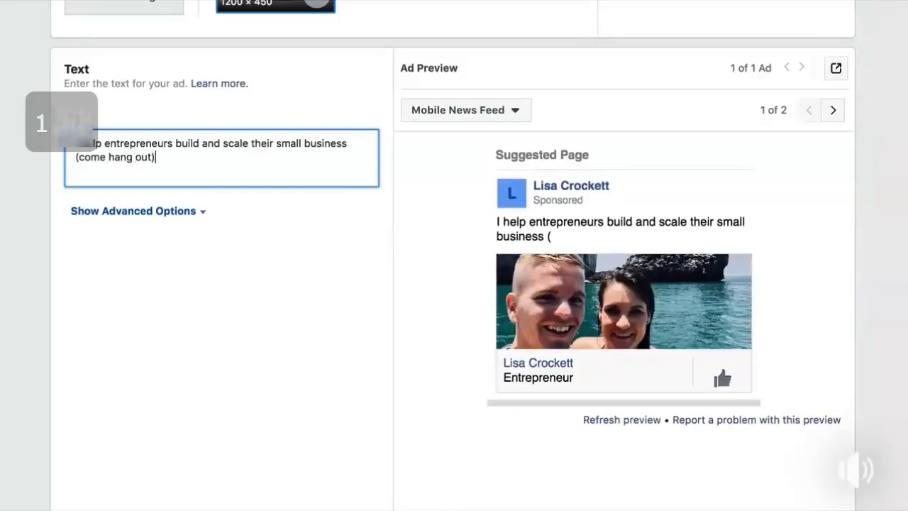
{"action": "type", "text": ")..."}
{"action": "left_click", "coordinate": [151, 158]}
{"action": "type", "text": "w/ us"}
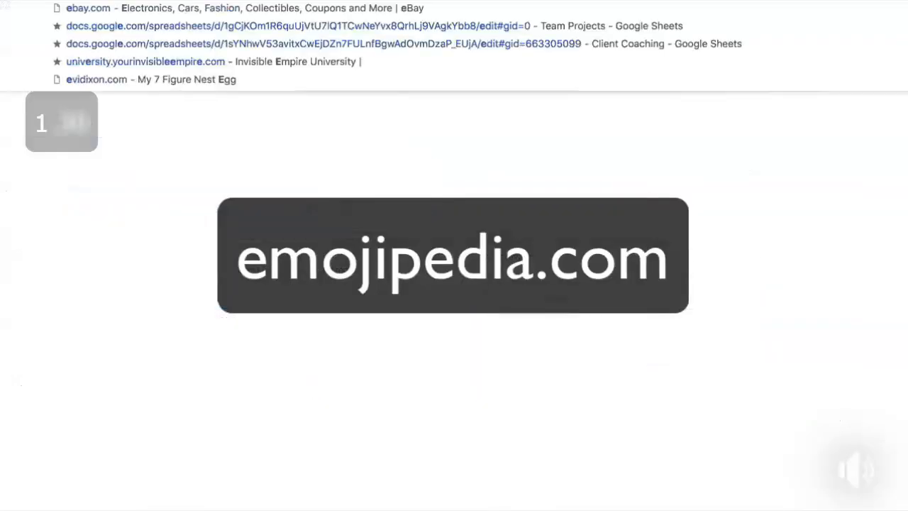
Search the web for "emojipedia" and open the Emojipedia website.
{"action": "type", "text": "jipedia"}
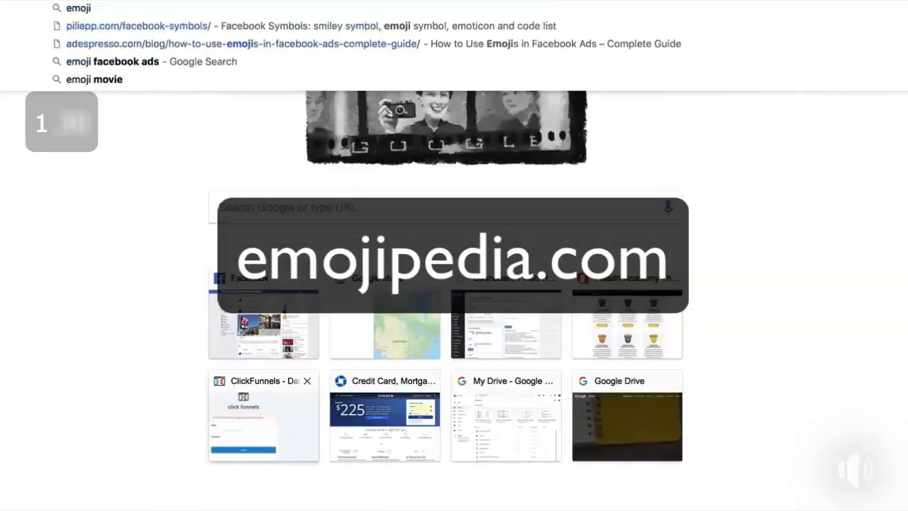
{"action": "key", "text": "Return"}
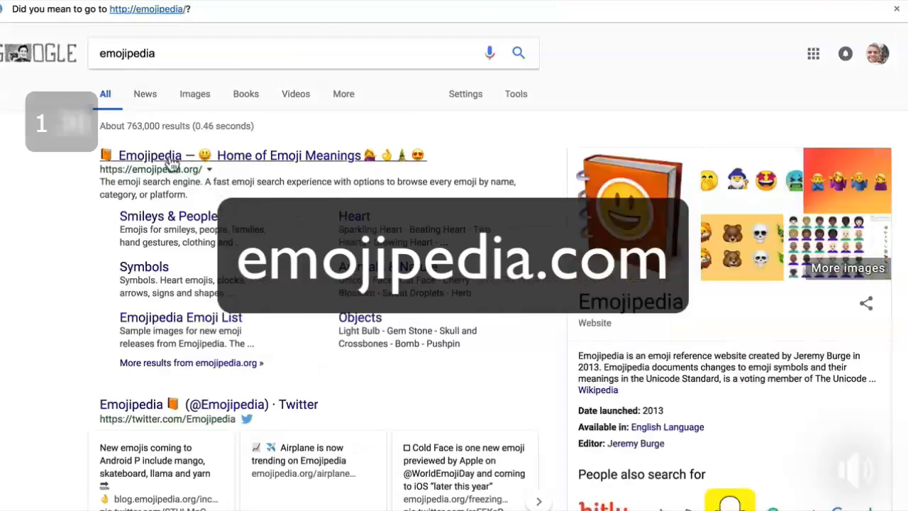
{"action": "left_click", "coordinate": [170, 159]}
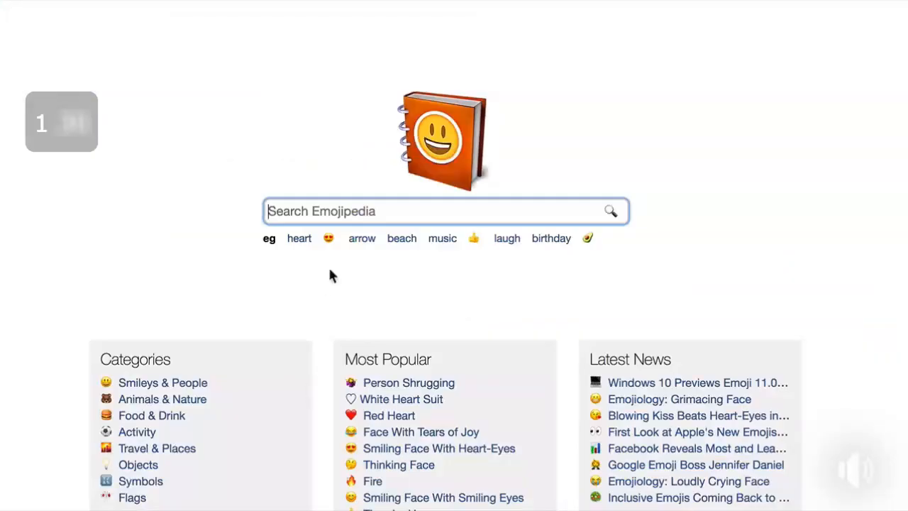
Search Emojipedia for "smile face" and copy the Smiling Face With Sunglasses emoji.
{"action": "left_click", "coordinate": [359, 213]}
{"action": "type", "text": "smile face"}
{"action": "key", "text": "Return"}
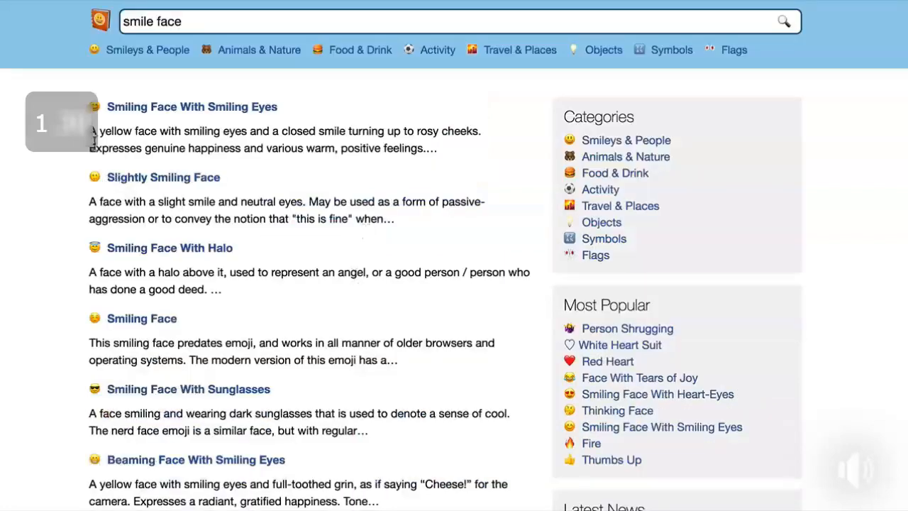
{"action": "left_click", "coordinate": [125, 391]}
{"action": "left_click", "coordinate": [292, 277]}
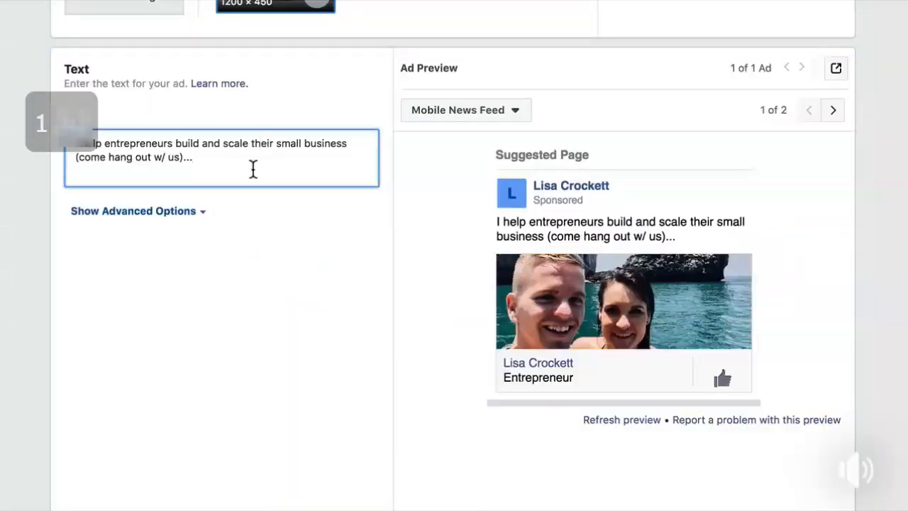
Paste the sunglasses emoji at the end and at the beginning of the ad text.
{"action": "key", "text": "super+v"}
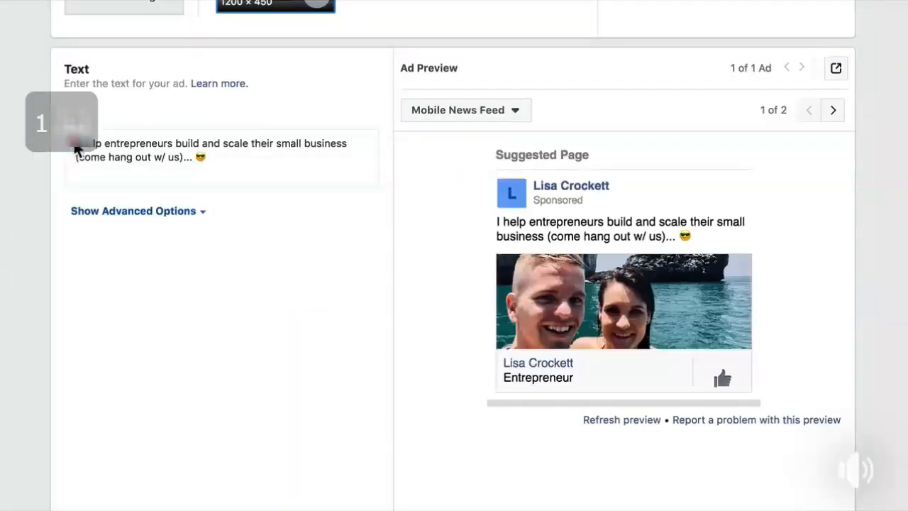
{"action": "left_click", "coordinate": [75, 148]}
{"action": "key", "text": "super+v"}
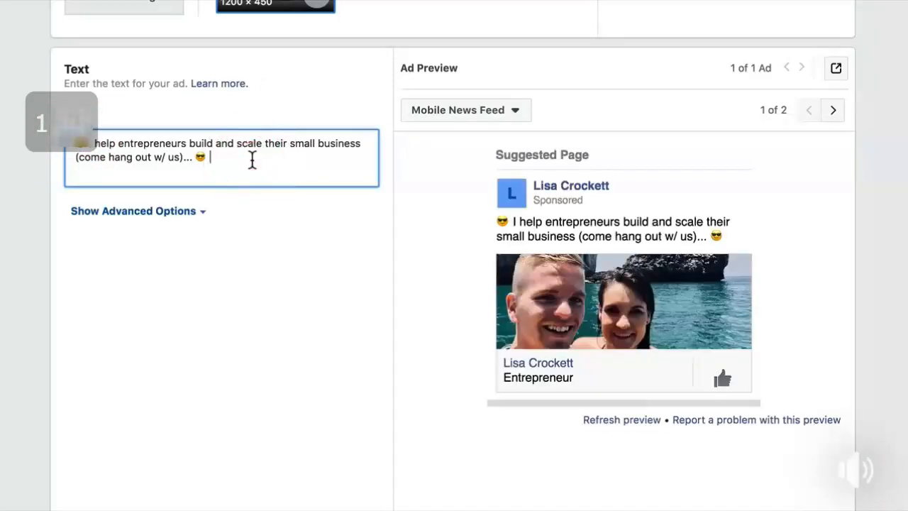
Look over the ad text's advanced options and confirm the finished ad.
{"action": "left_click", "coordinate": [147, 211]}
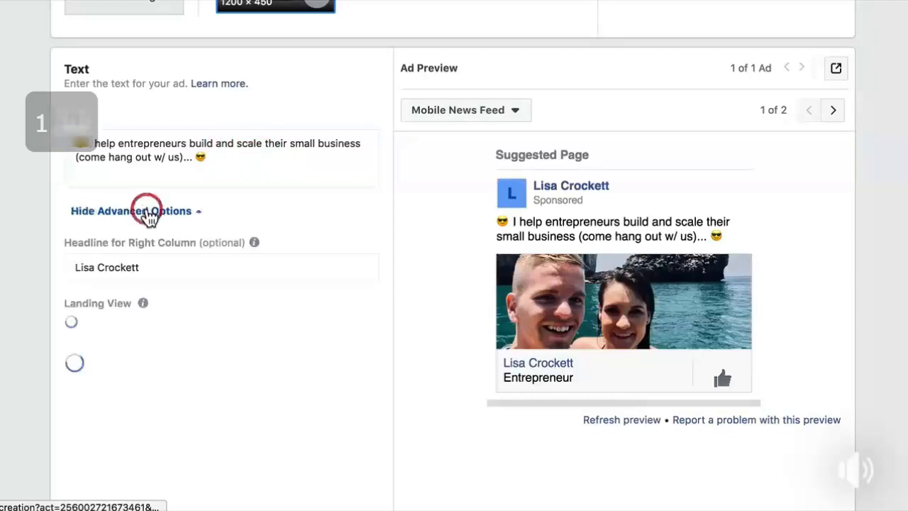
{"action": "left_click", "coordinate": [146, 211]}
{"action": "scroll", "coordinate": [331, 292], "scroll_direction": "down", "scroll_amount": 3}
{"action": "scroll", "coordinate": [330, 292], "scroll_direction": "down", "scroll_amount": 2}
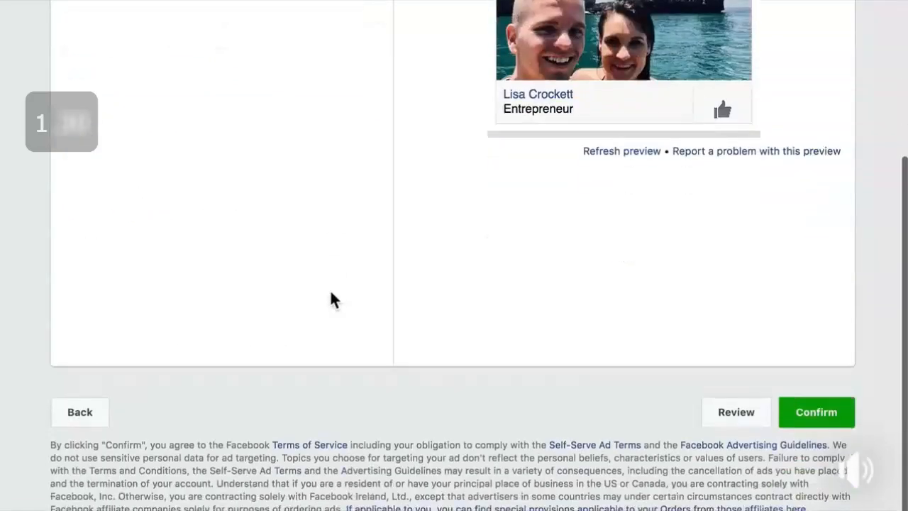
{"action": "left_click", "coordinate": [820, 415]}
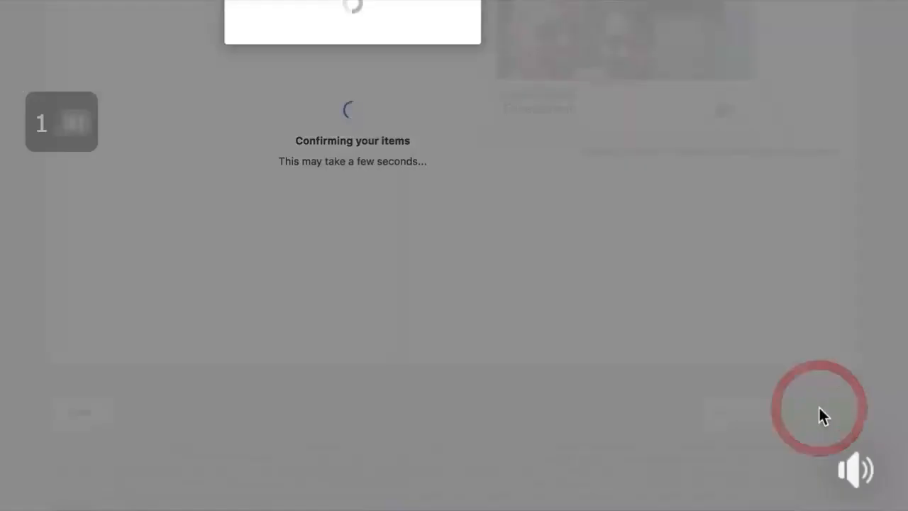
Cancel the payment method selection and return to the ad with its preview.
{"action": "left_click", "coordinate": [445, 481]}
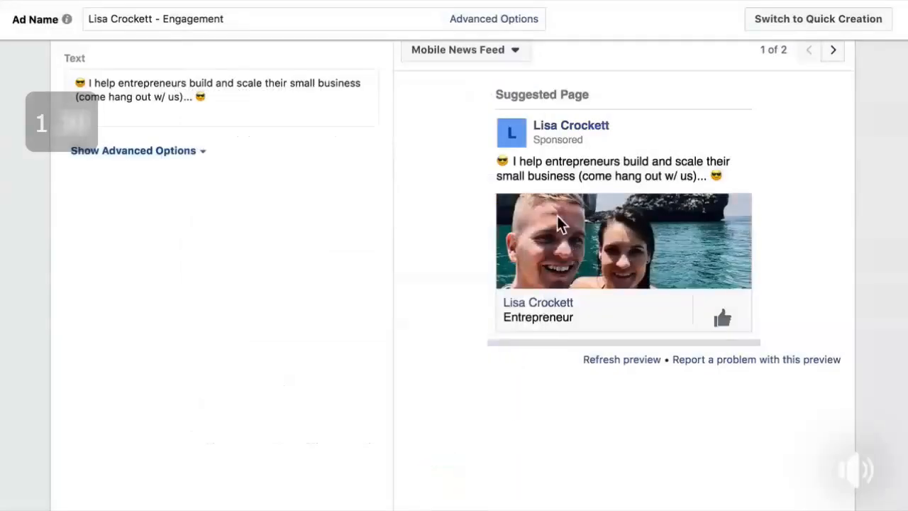
{"action": "scroll", "coordinate": [557, 218], "scroll_direction": "up", "scroll_amount": 2}
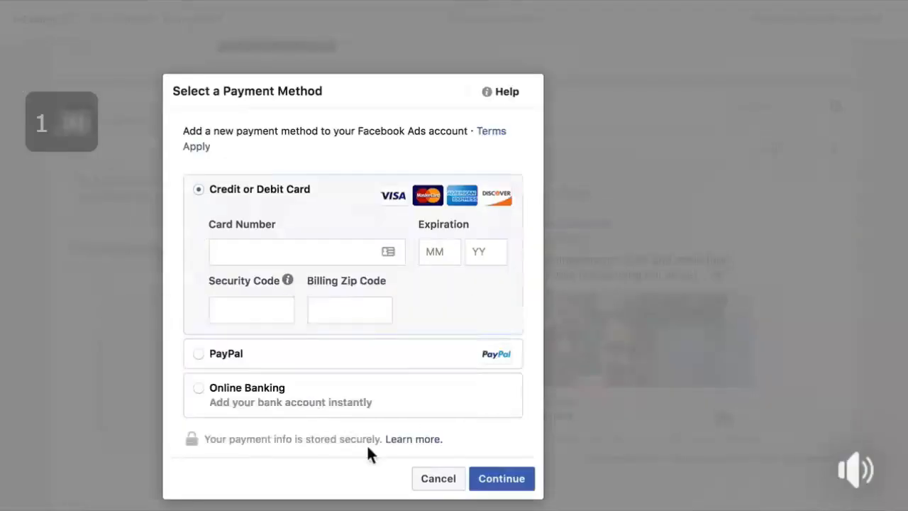
{"action": "left_click", "coordinate": [438, 481]}
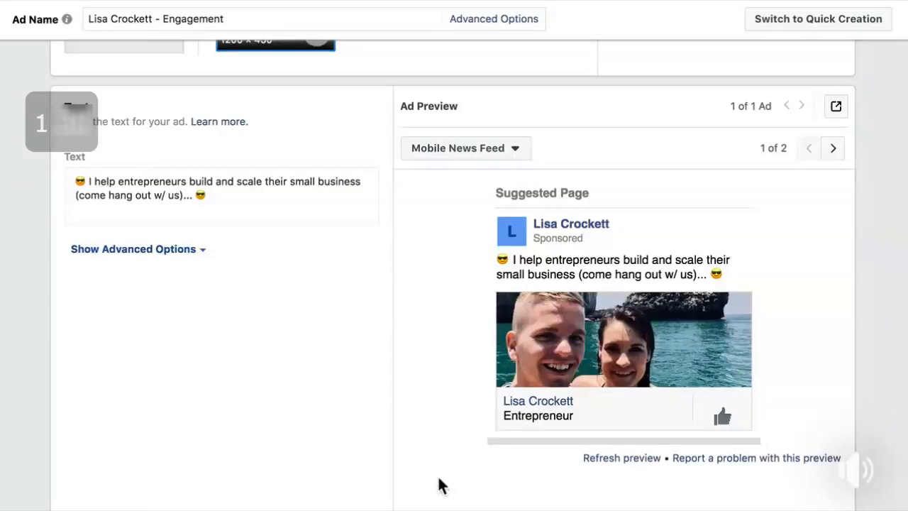
{"action": "scroll", "coordinate": [223, 508], "scroll_direction": "up", "scroll_amount": 9}
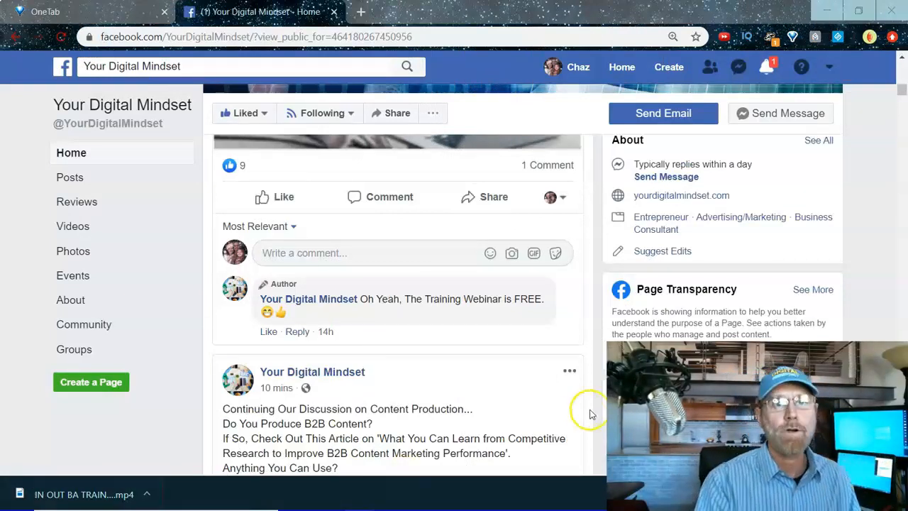
{"action": "left_click_drag", "start_coordinate": [904, 94], "coordinate": [904, 95]}
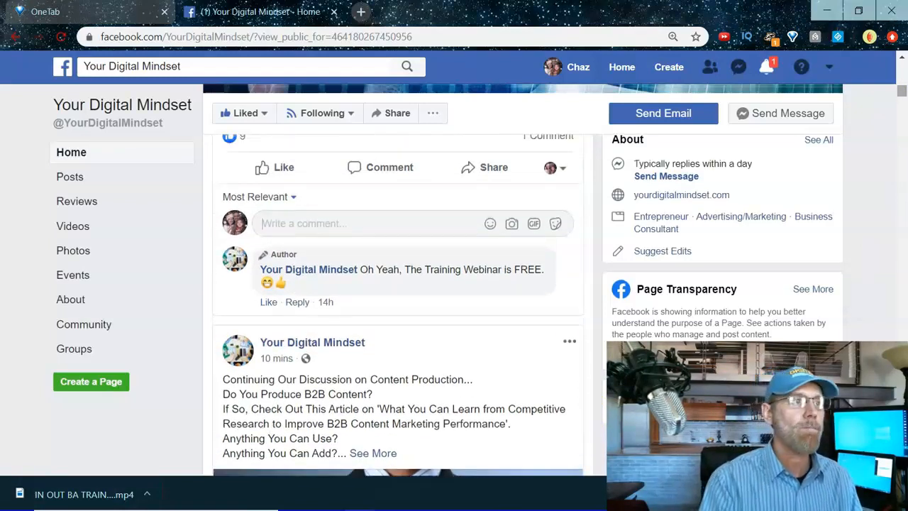
{"action": "left_click", "coordinate": [707, 235]}
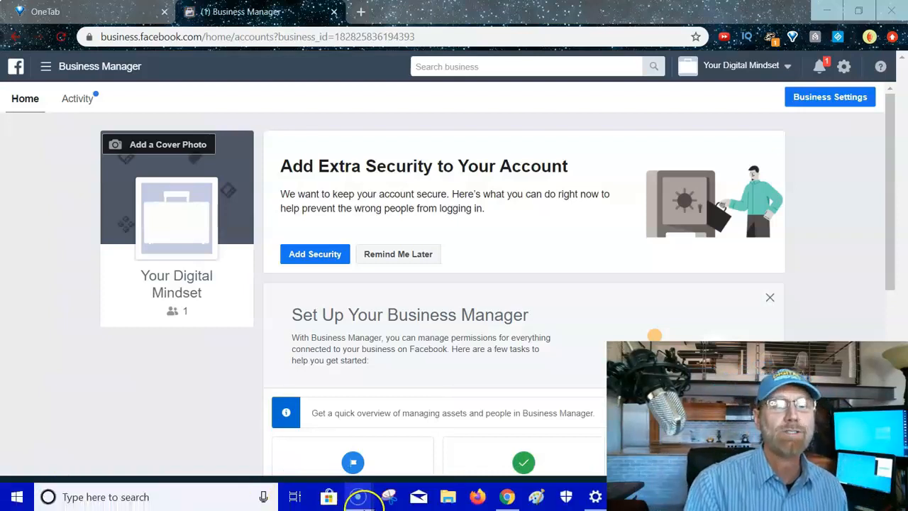
{"action": "mouse_move", "coordinate": [358, 496]}
{"action": "left_click", "coordinate": [362, 406]}
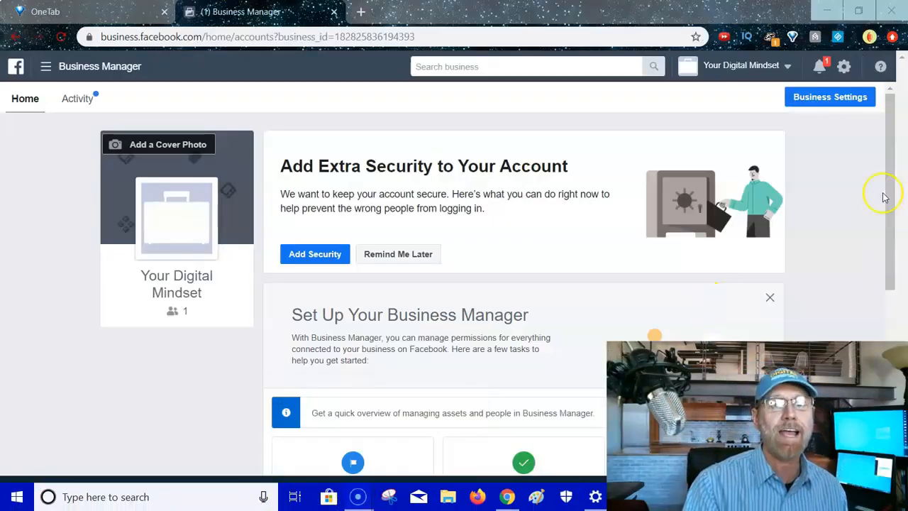